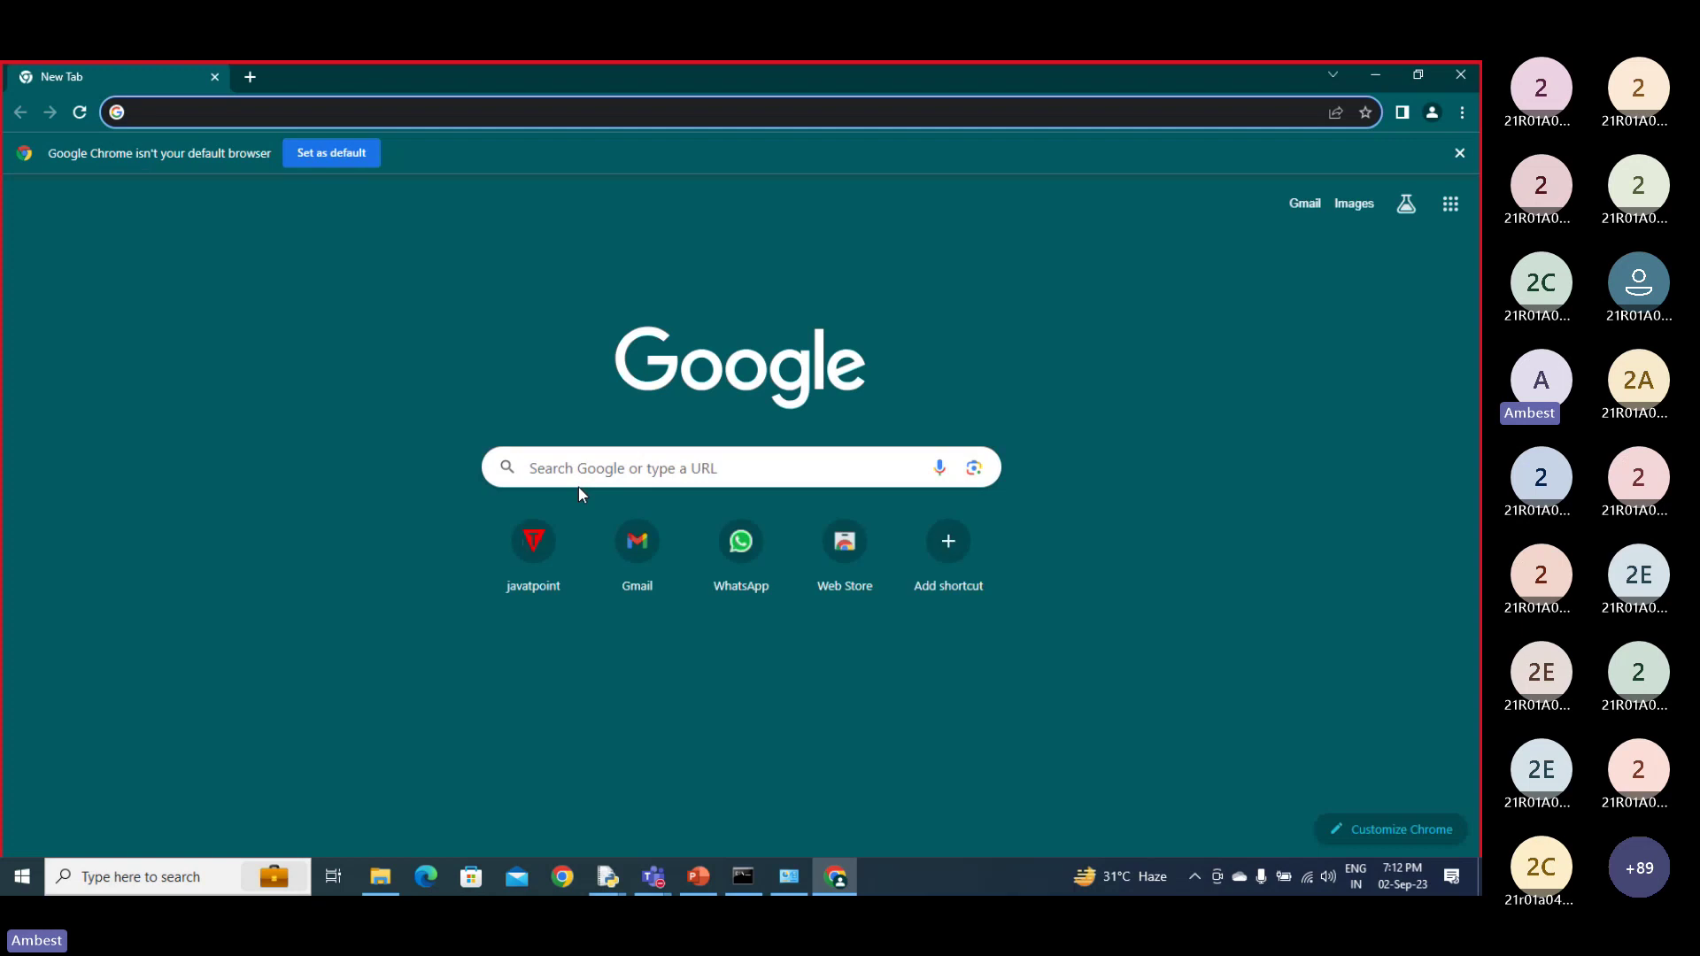
Search Google for "python download".
{"action": "type", "text": "pyt"}
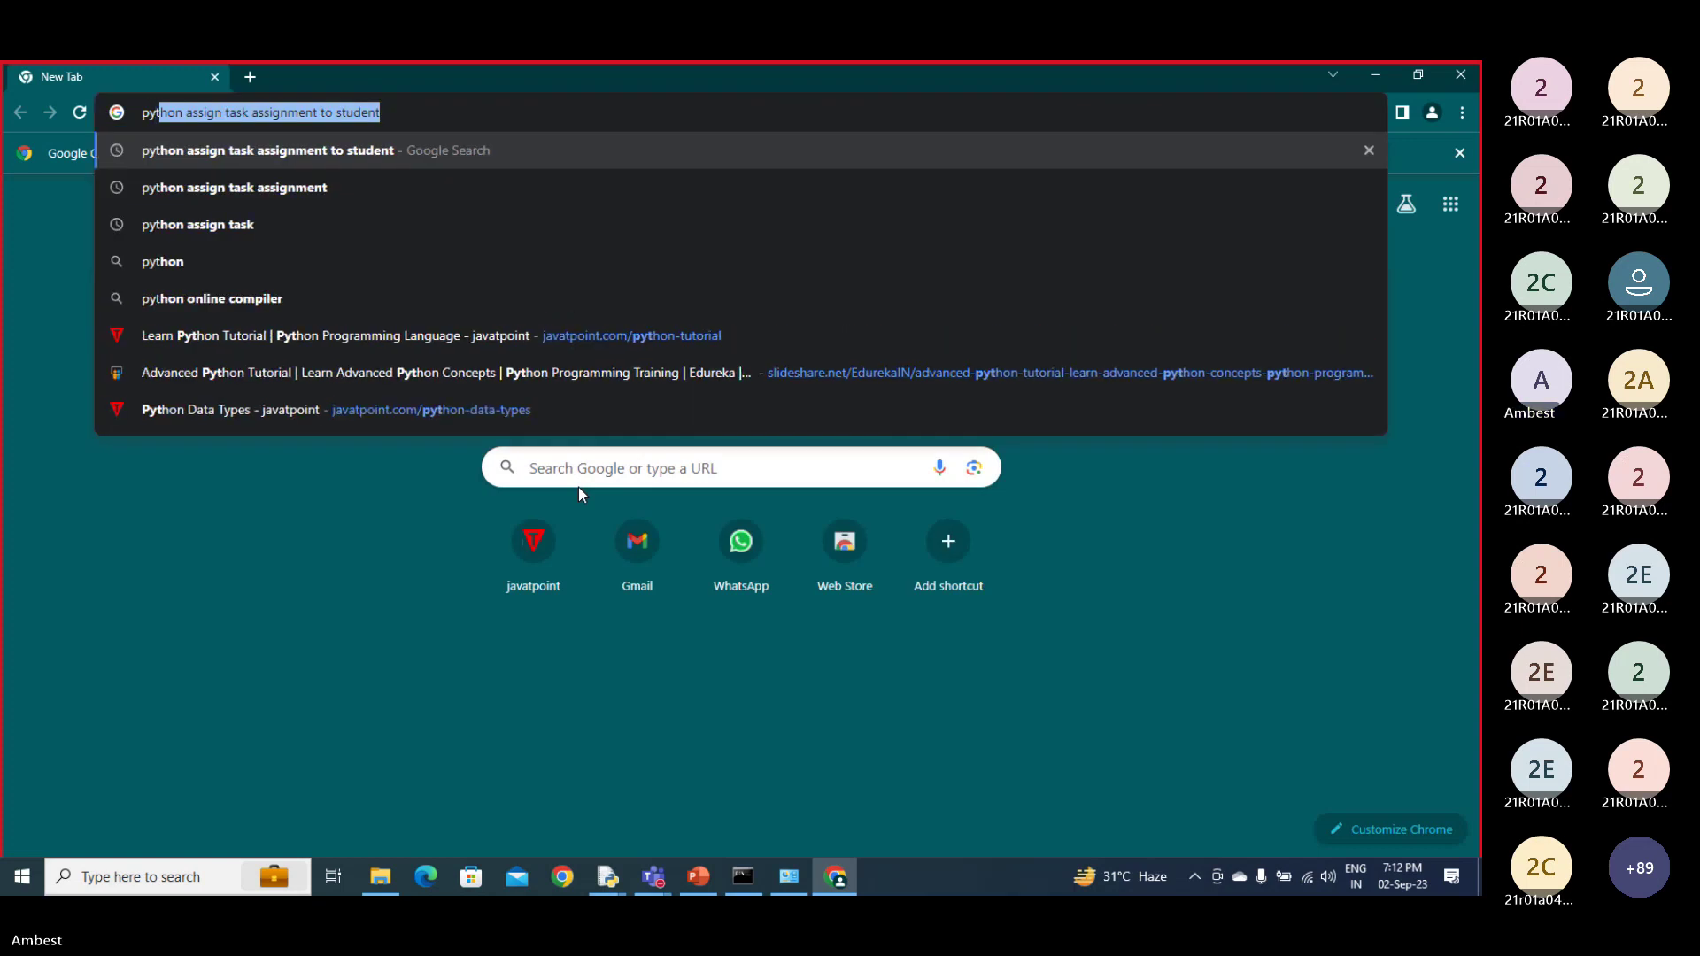
{"action": "type", "text": "hon "}
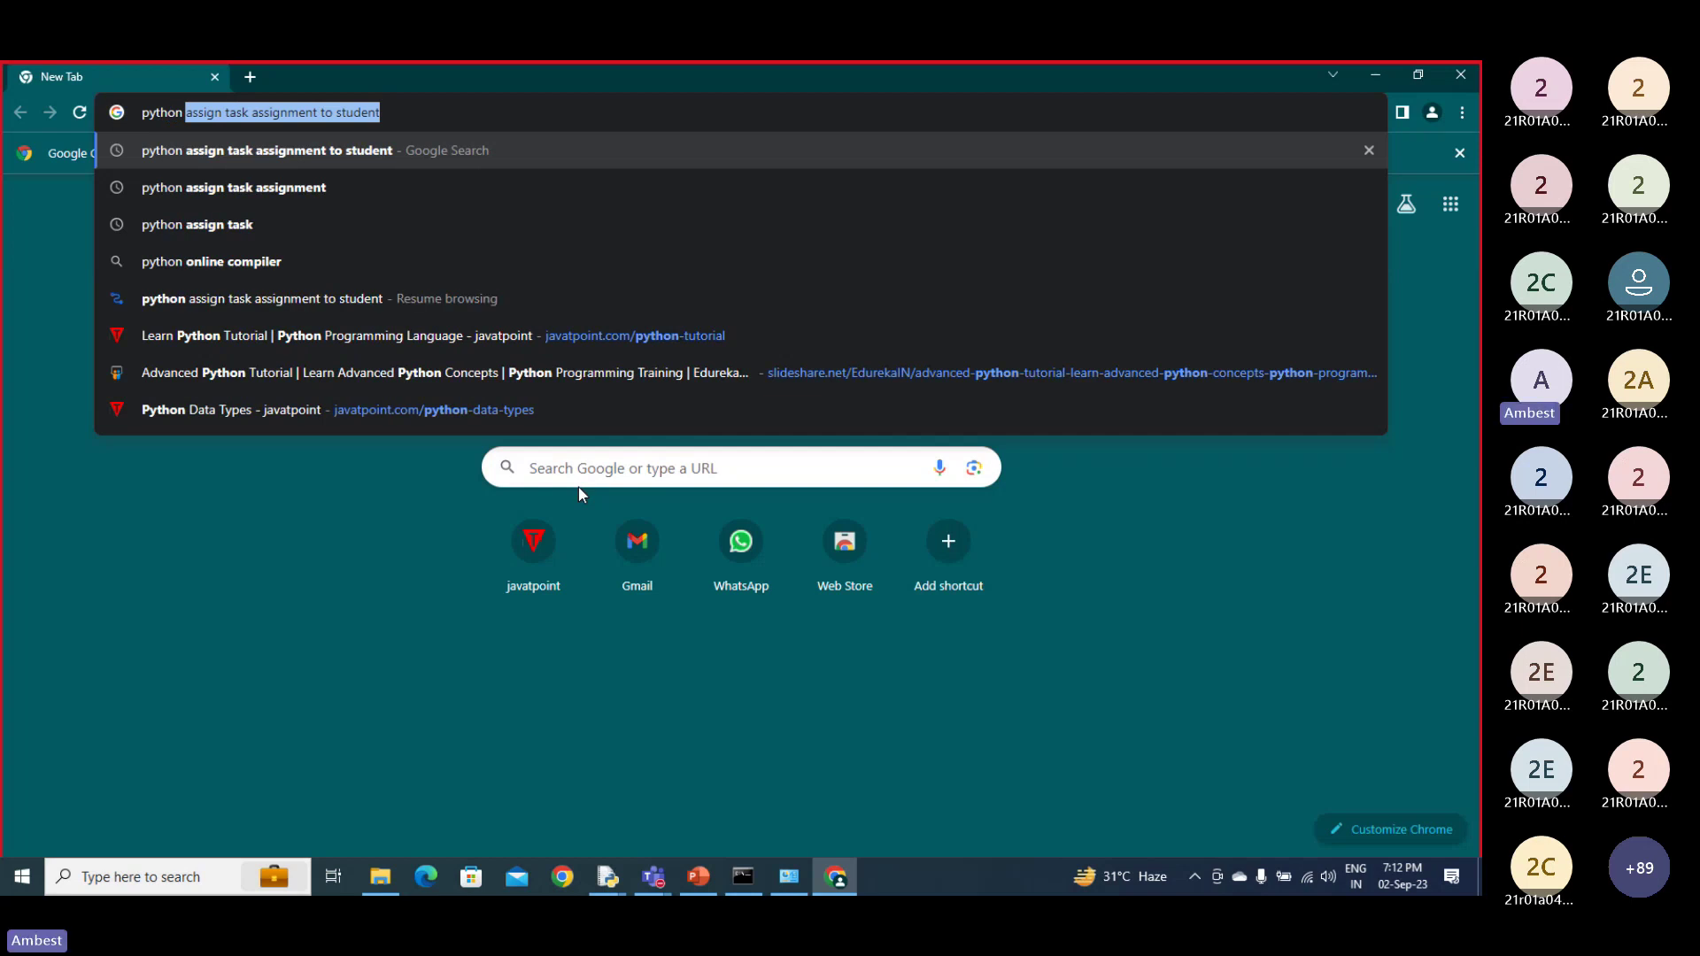
{"action": "type", "text": "do"}
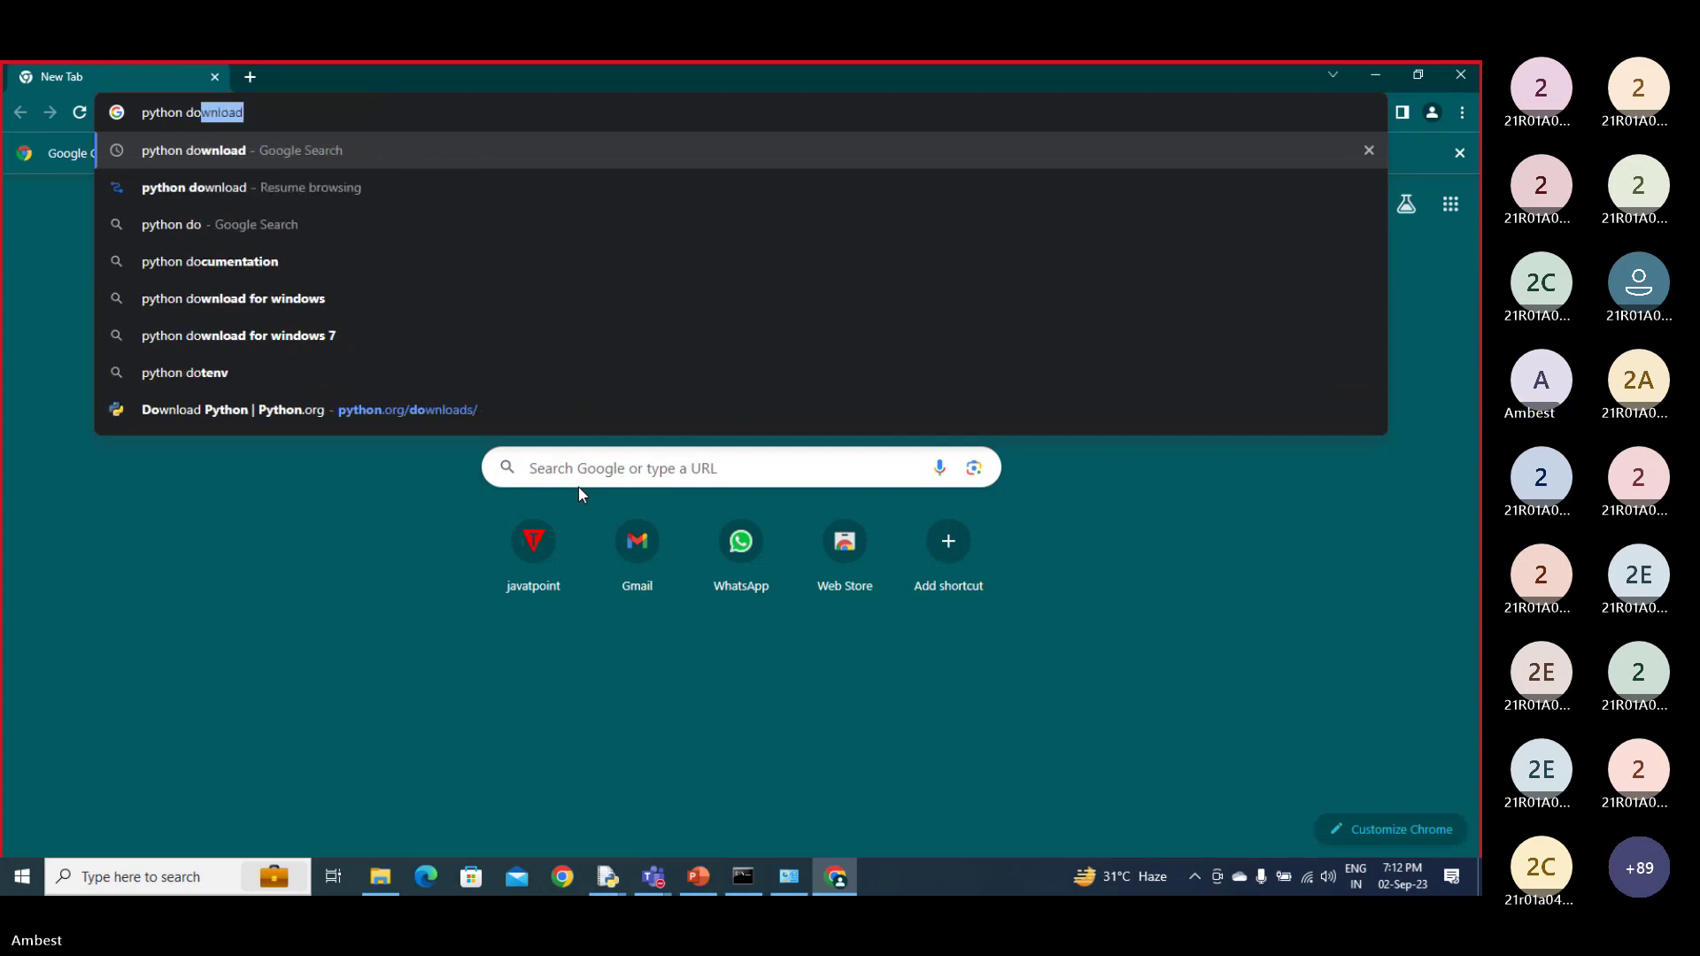
{"action": "key", "text": "Return"}
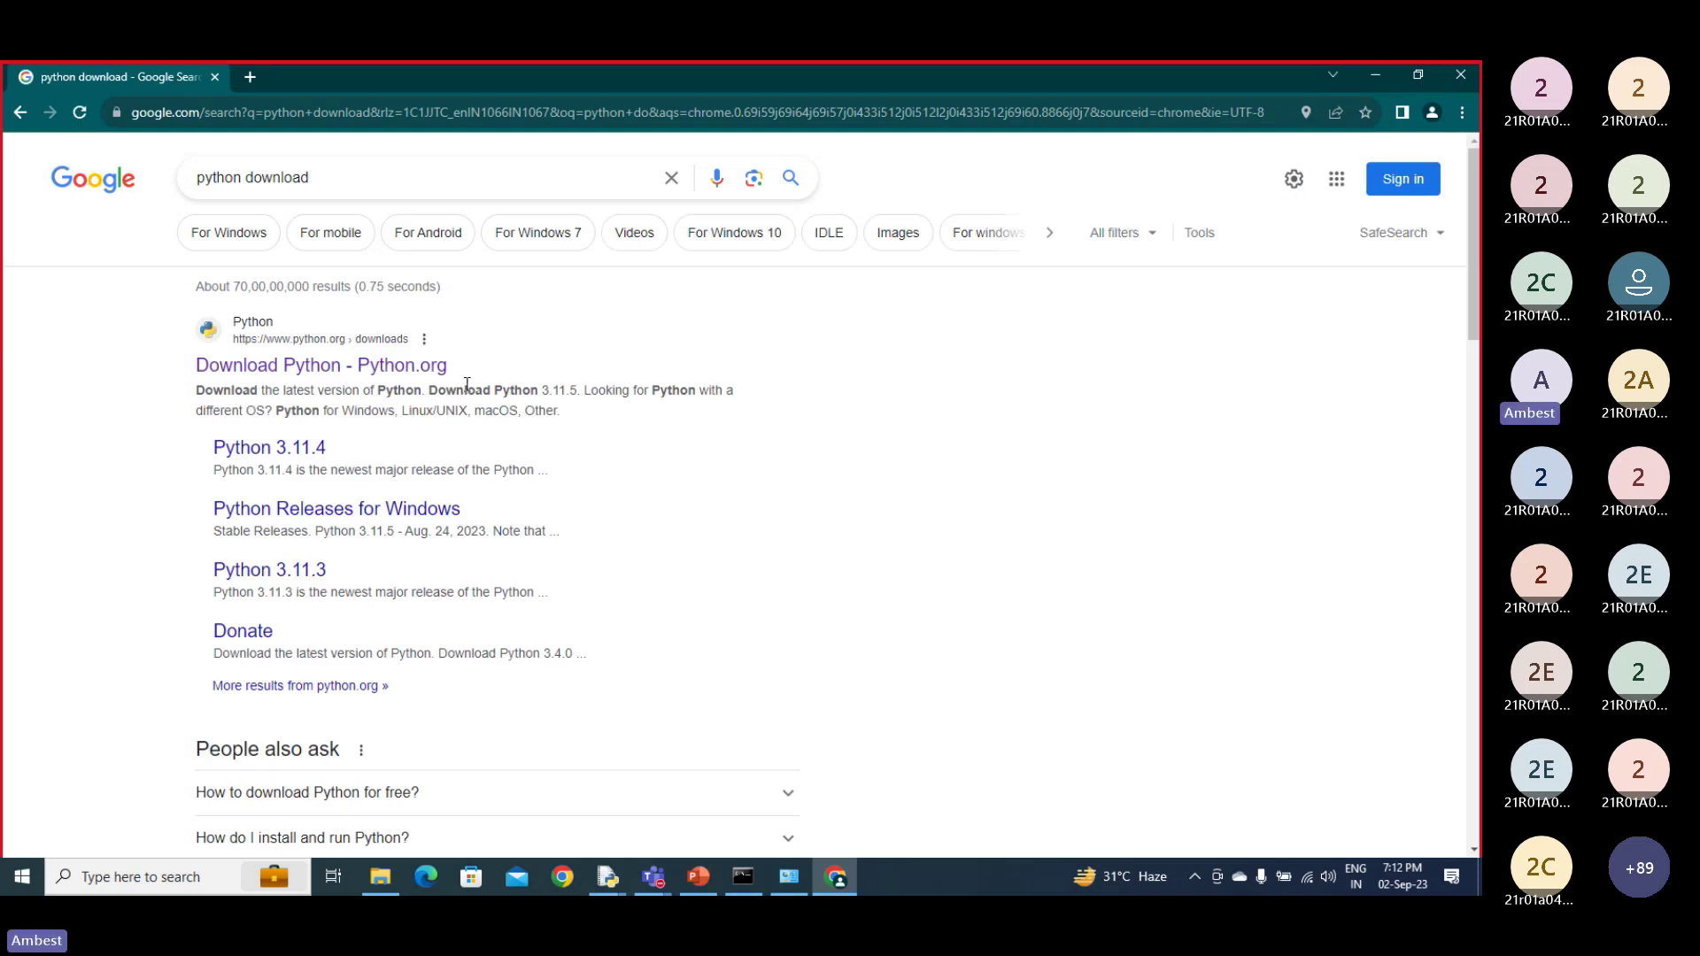
Download the Python 3.11.5 installer for Windows from python.org and launch it from the Downloads folder.
{"action": "left_click", "coordinate": [397, 368]}
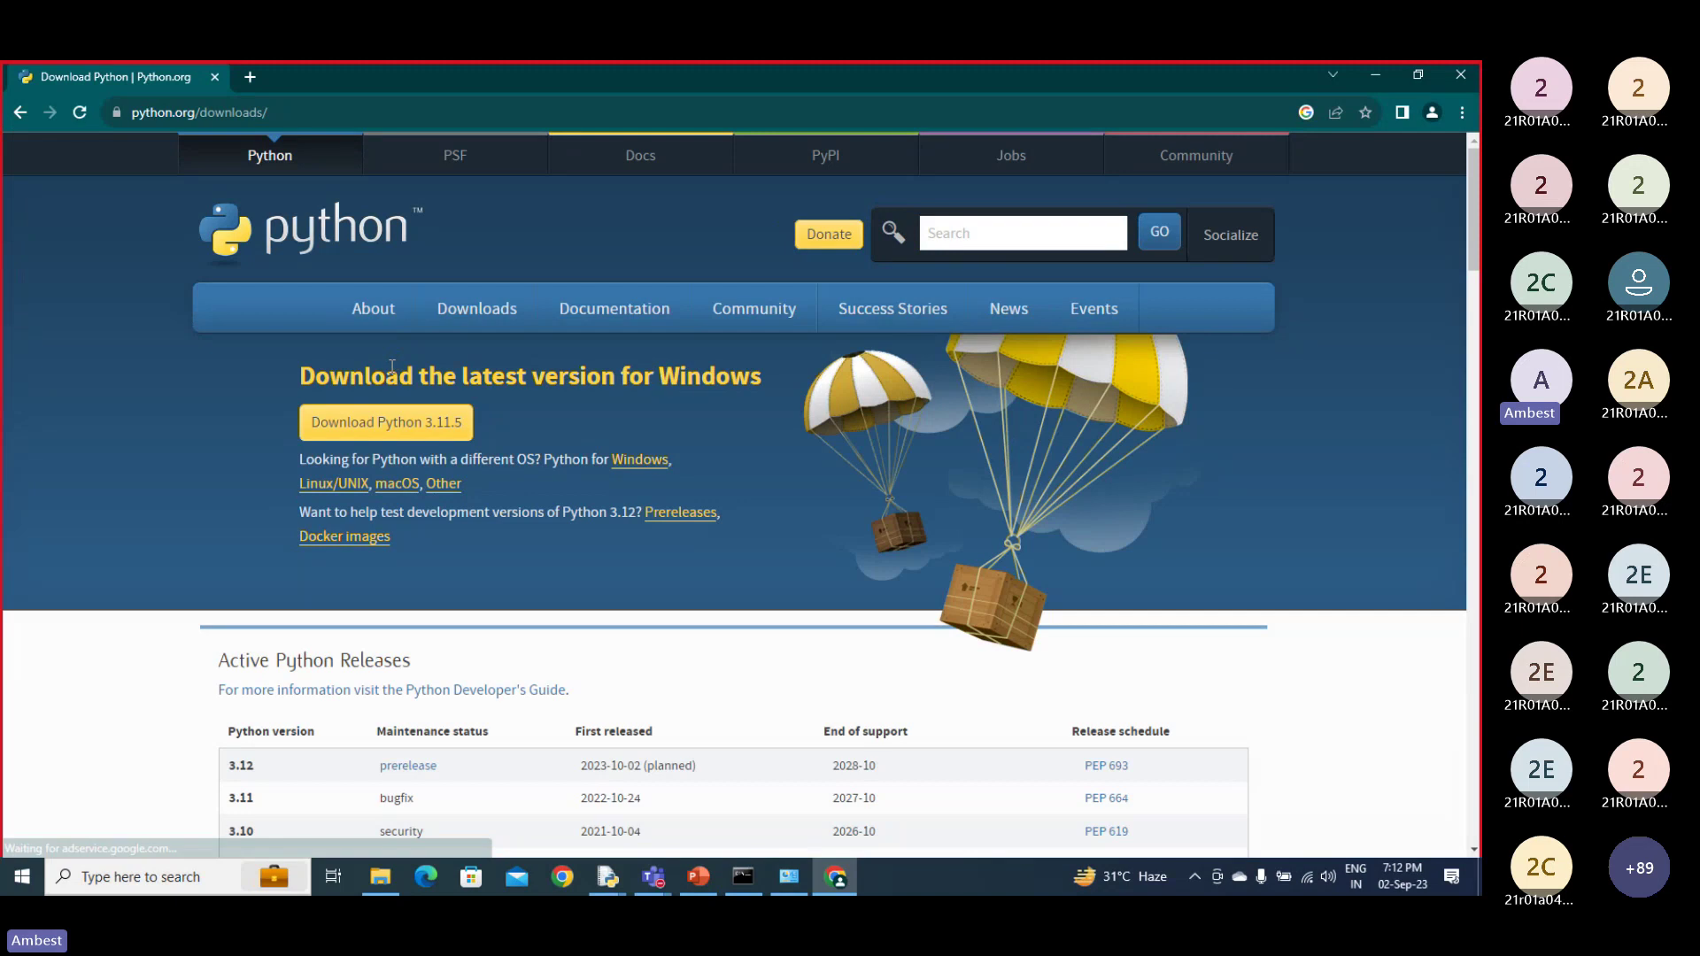
{"action": "left_click", "coordinate": [396, 427]}
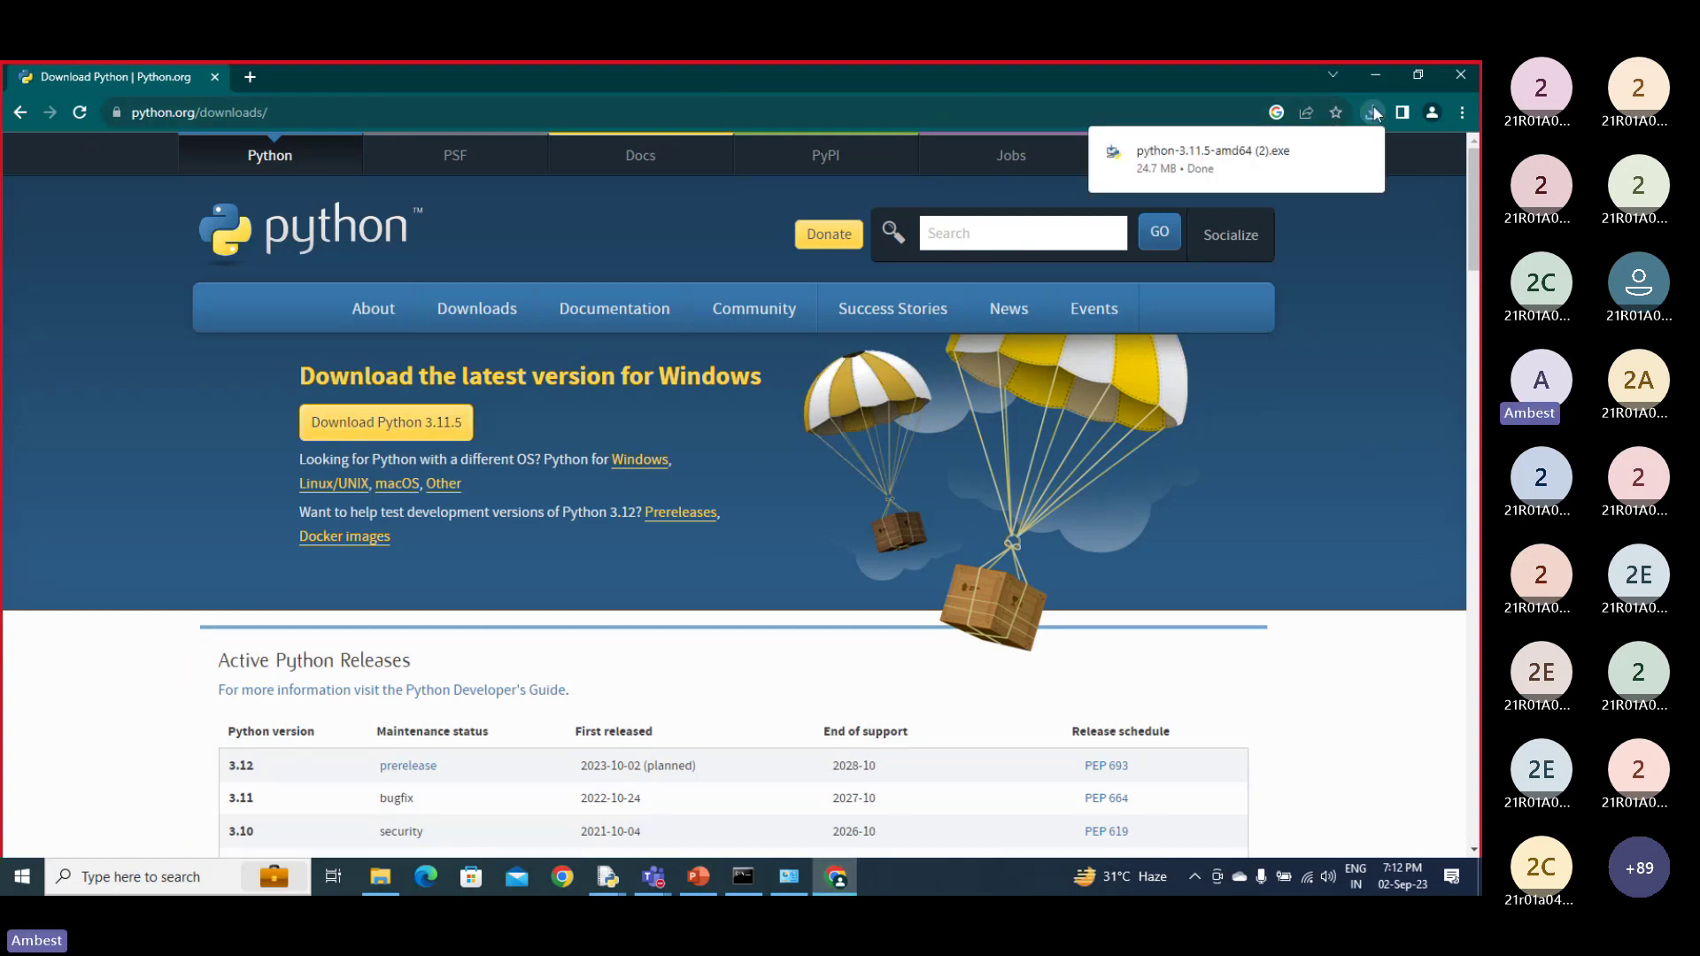
{"action": "left_click", "coordinate": [1341, 147]}
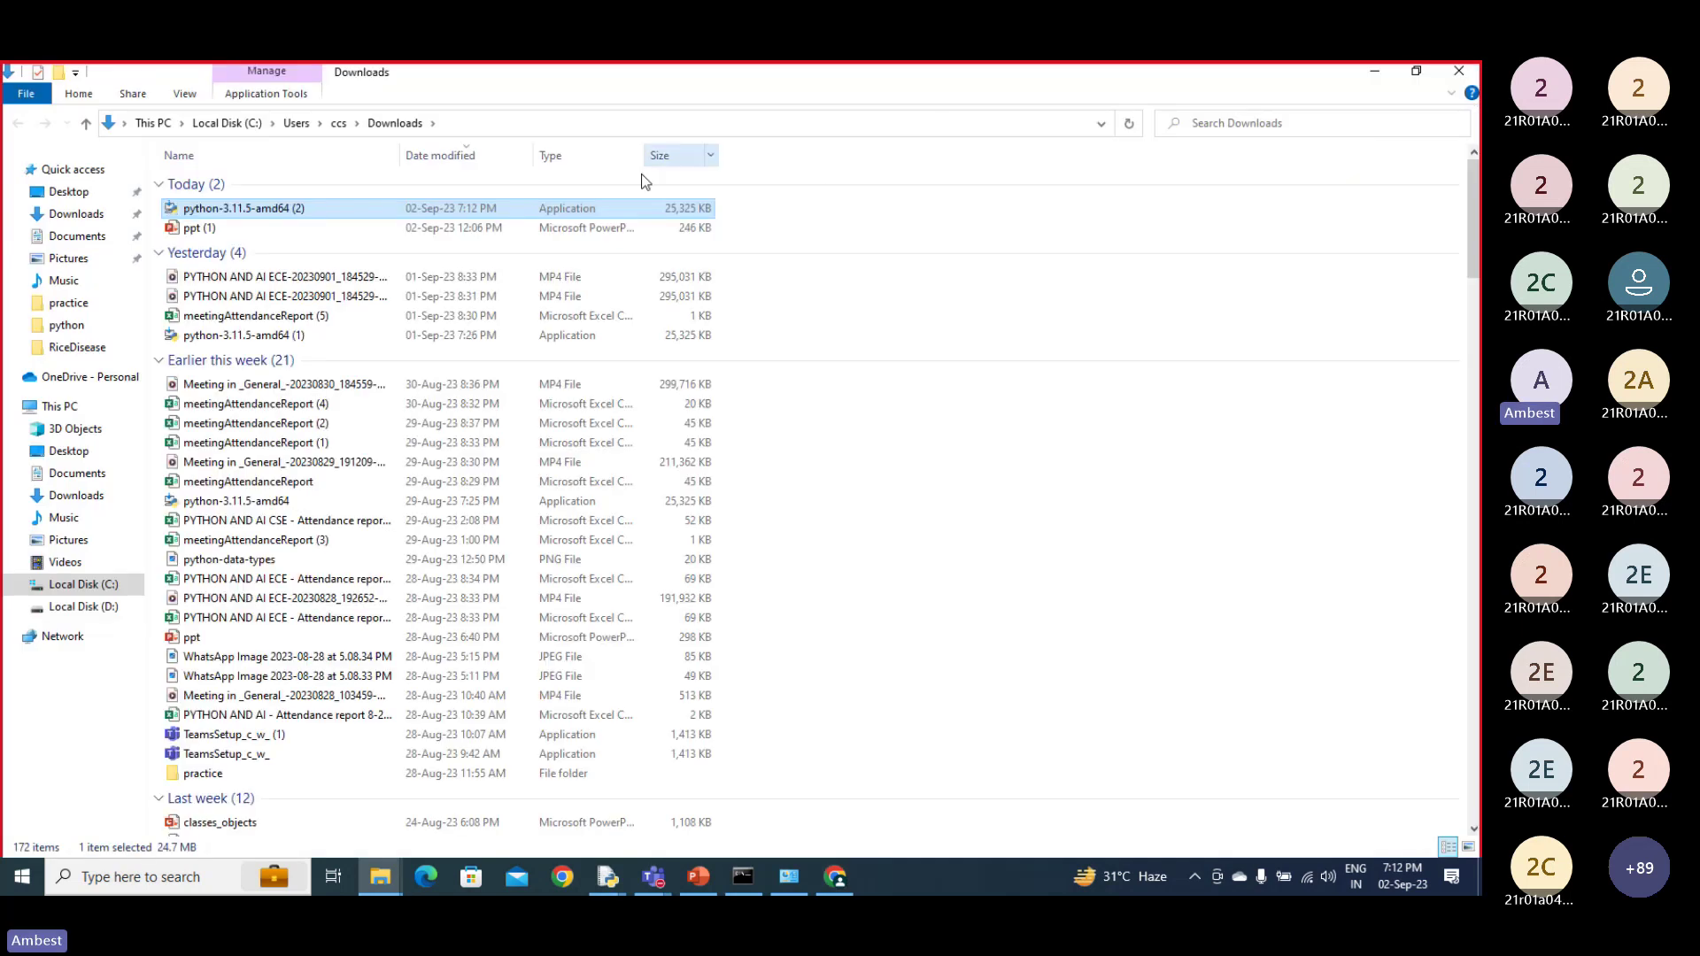
{"action": "double_click", "coordinate": [407, 211]}
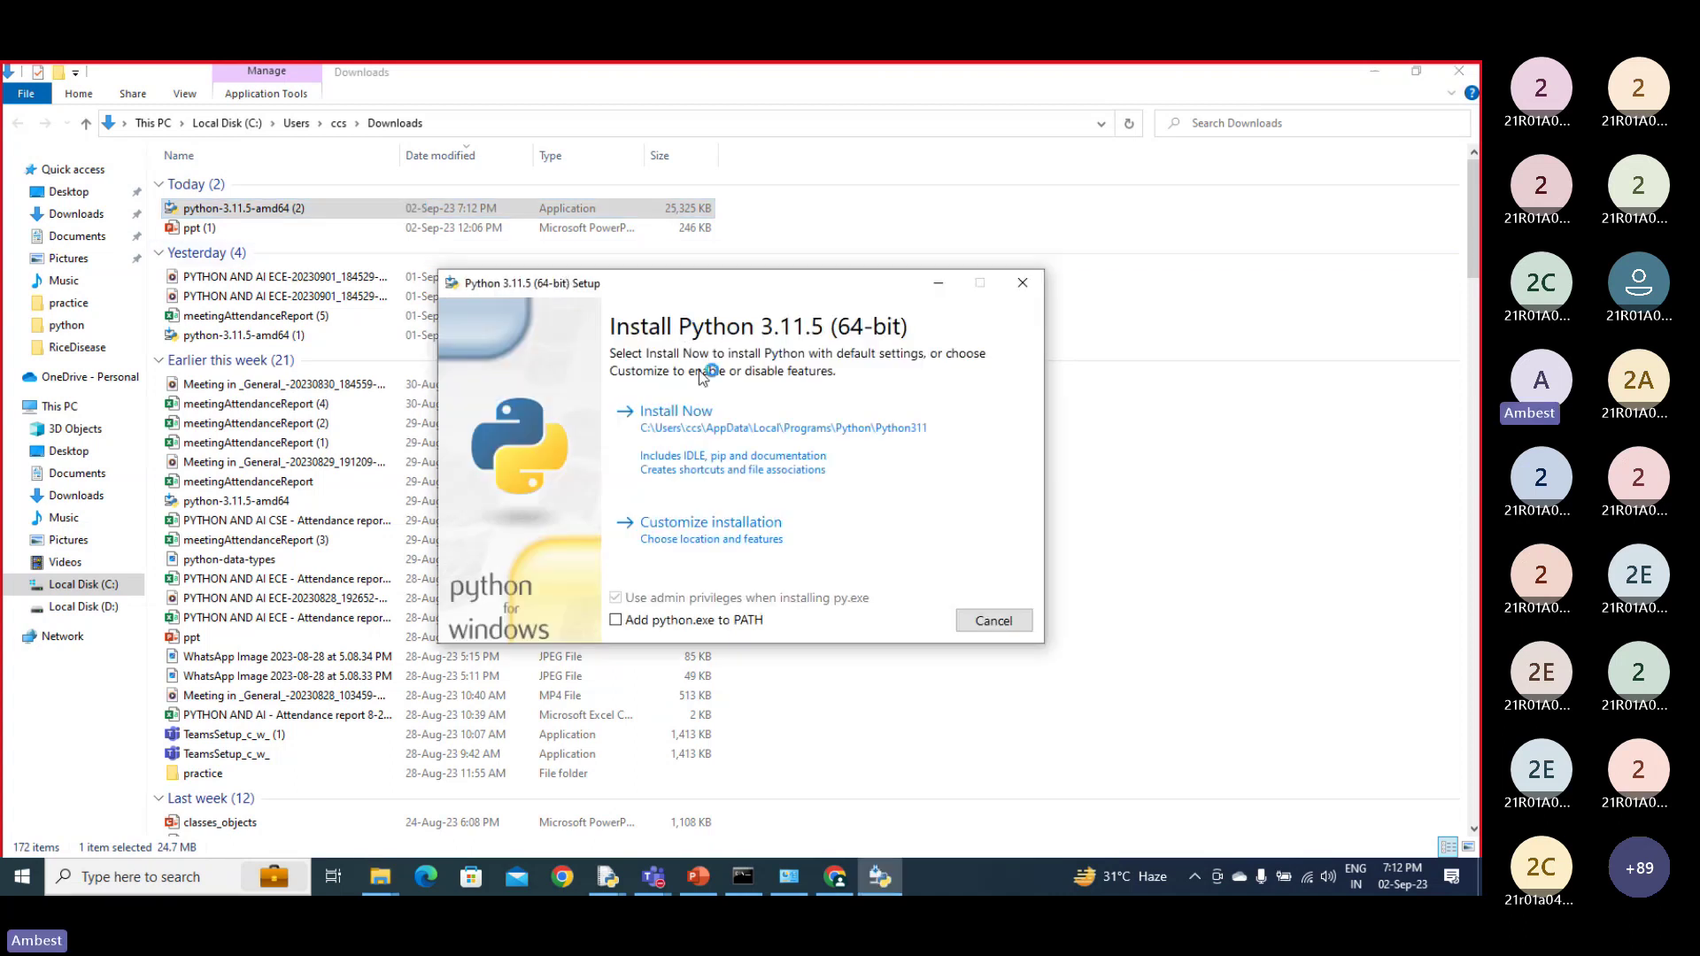
Choose a customized installation with the default optional features, and enable all-users install, environment variables, debugging symbols and debug binaries.
{"action": "left_click", "coordinate": [699, 525]}
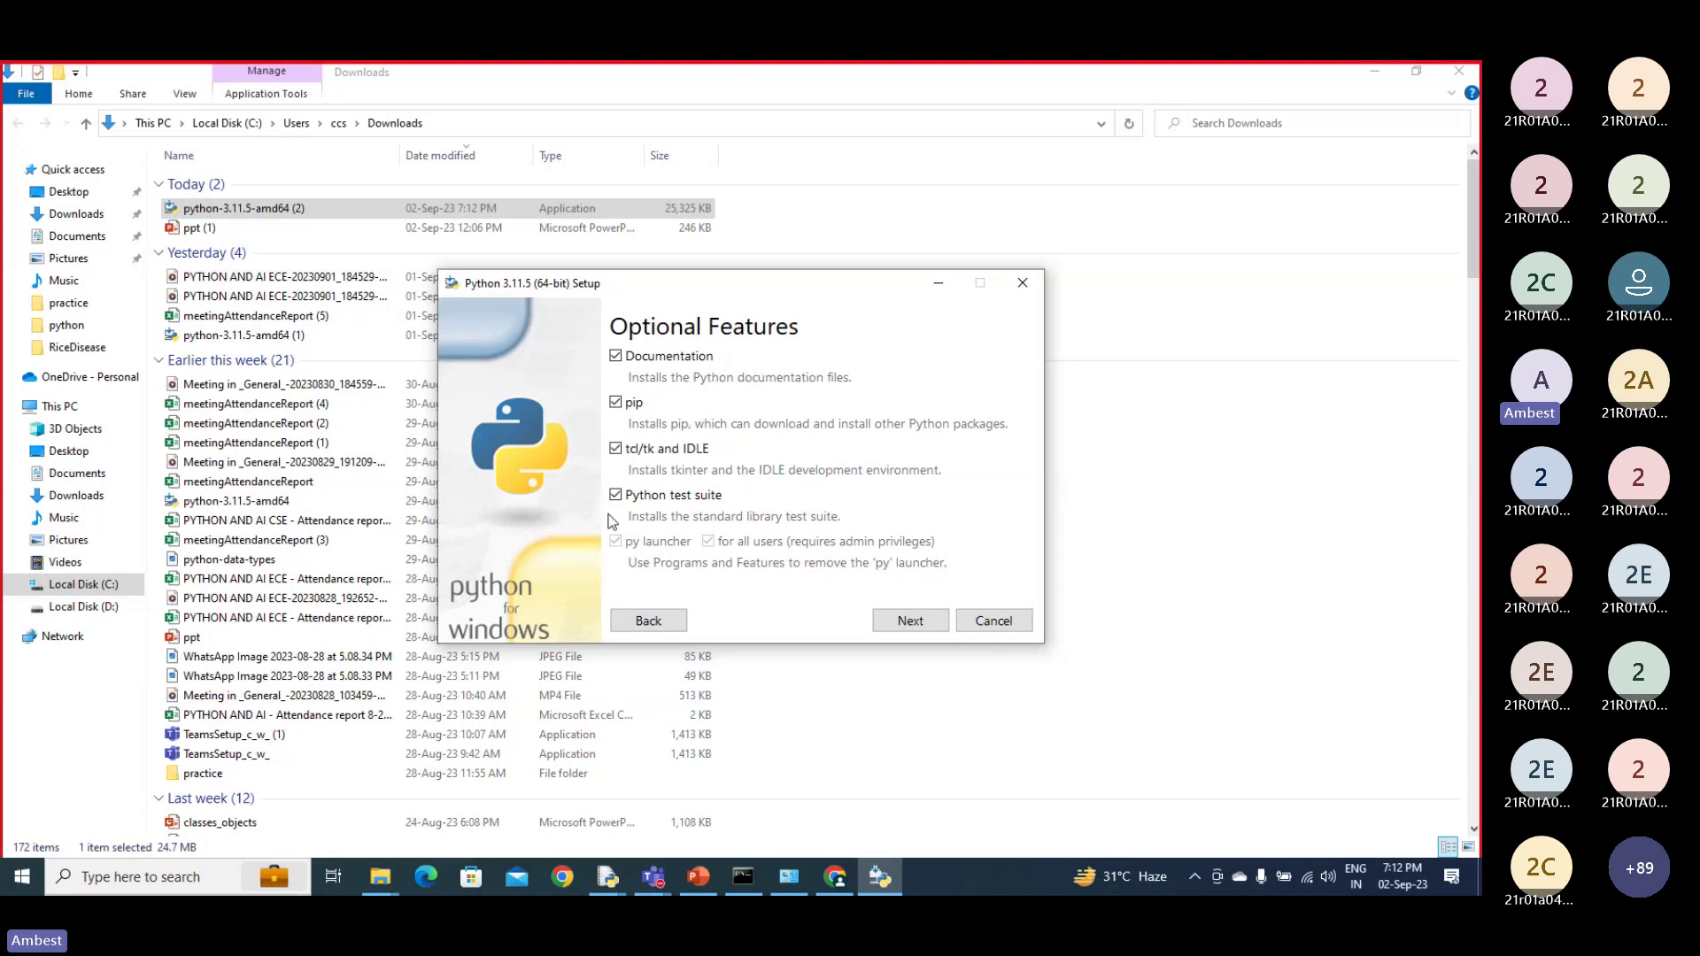
{"action": "left_click", "coordinate": [891, 624]}
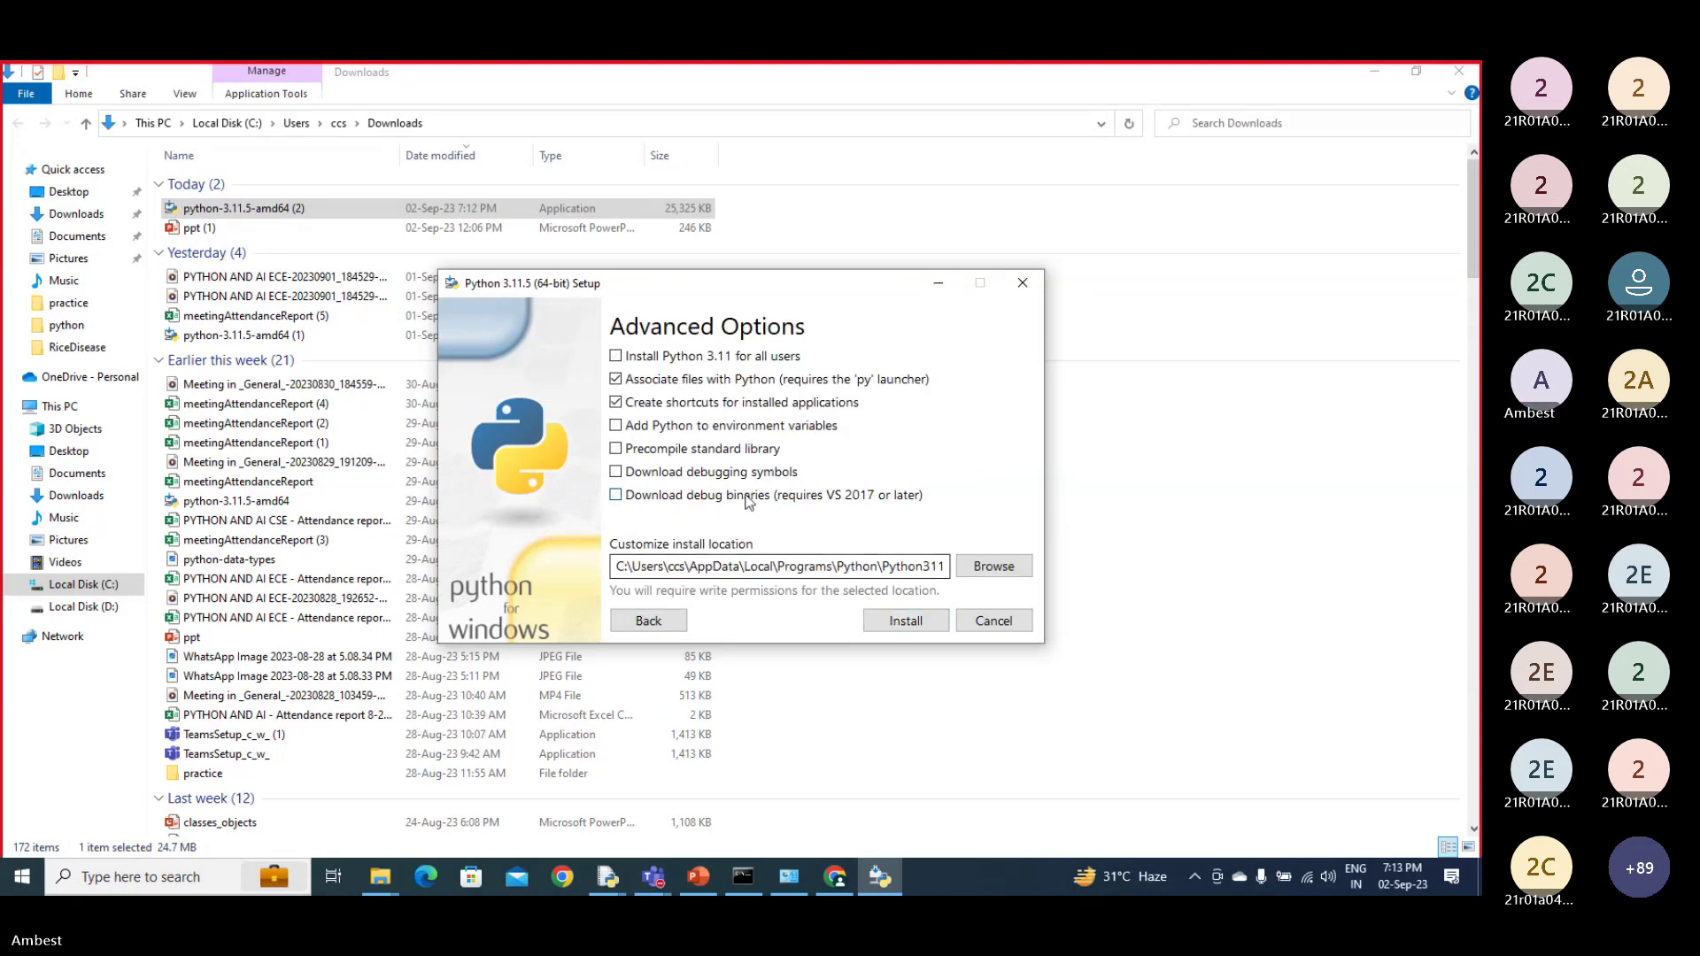
{"action": "left_click", "coordinate": [616, 357]}
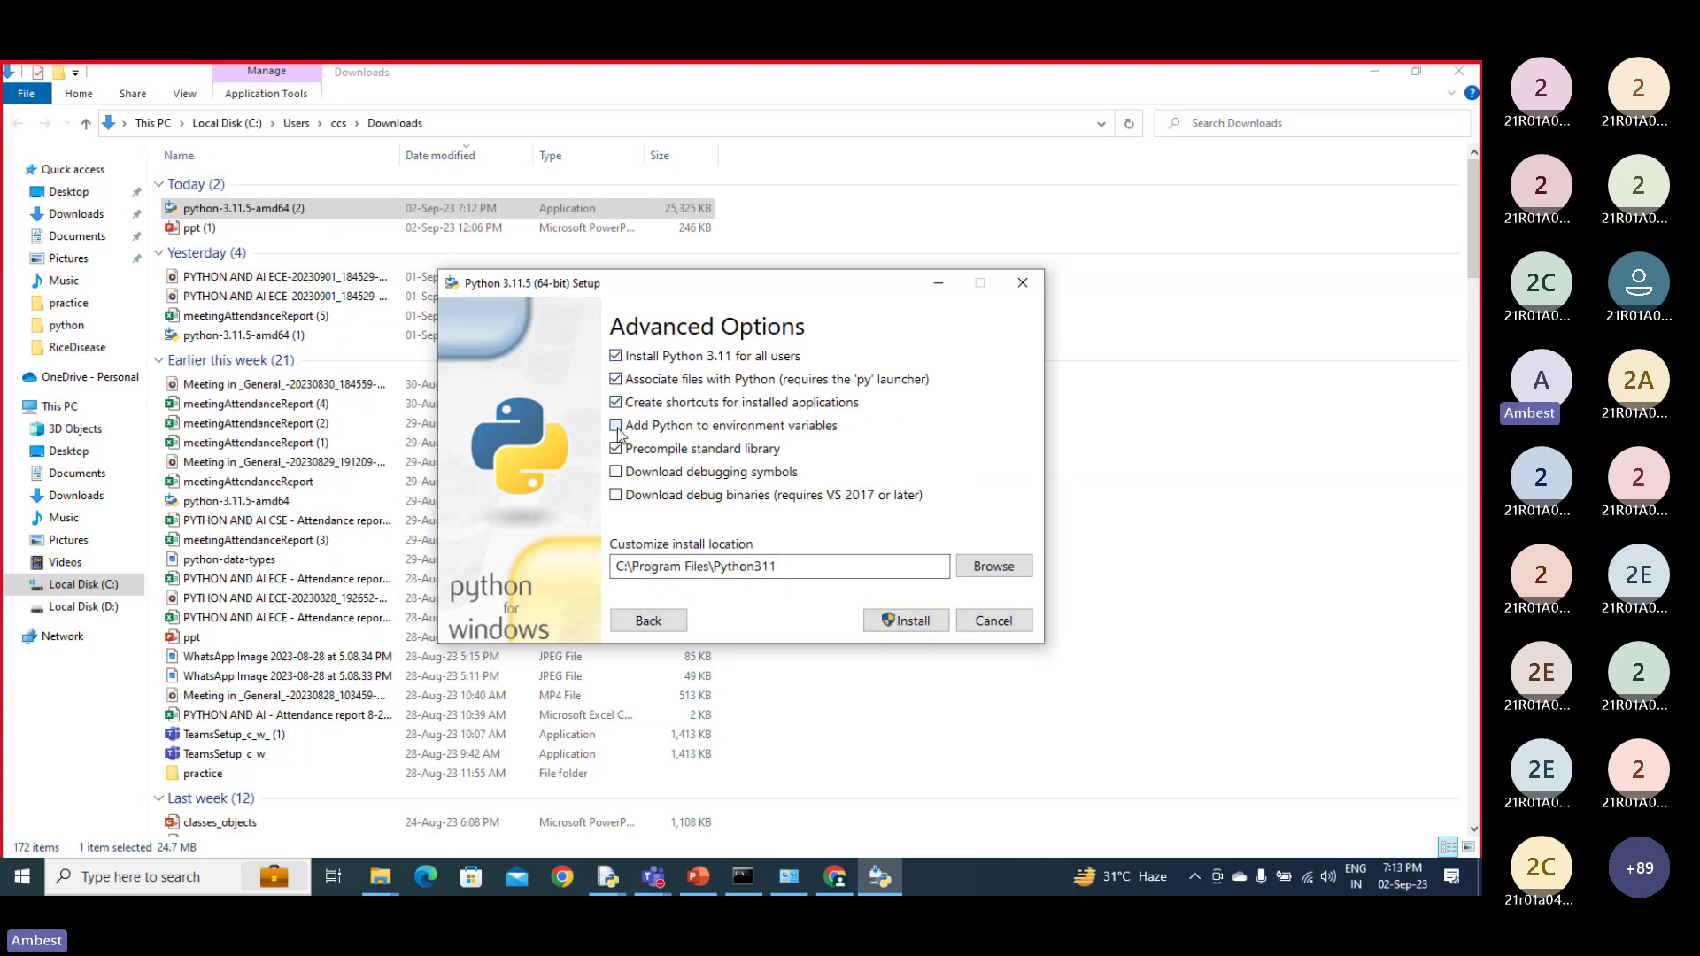
{"action": "left_click", "coordinate": [616, 473]}
{"action": "left_click", "coordinate": [615, 495]}
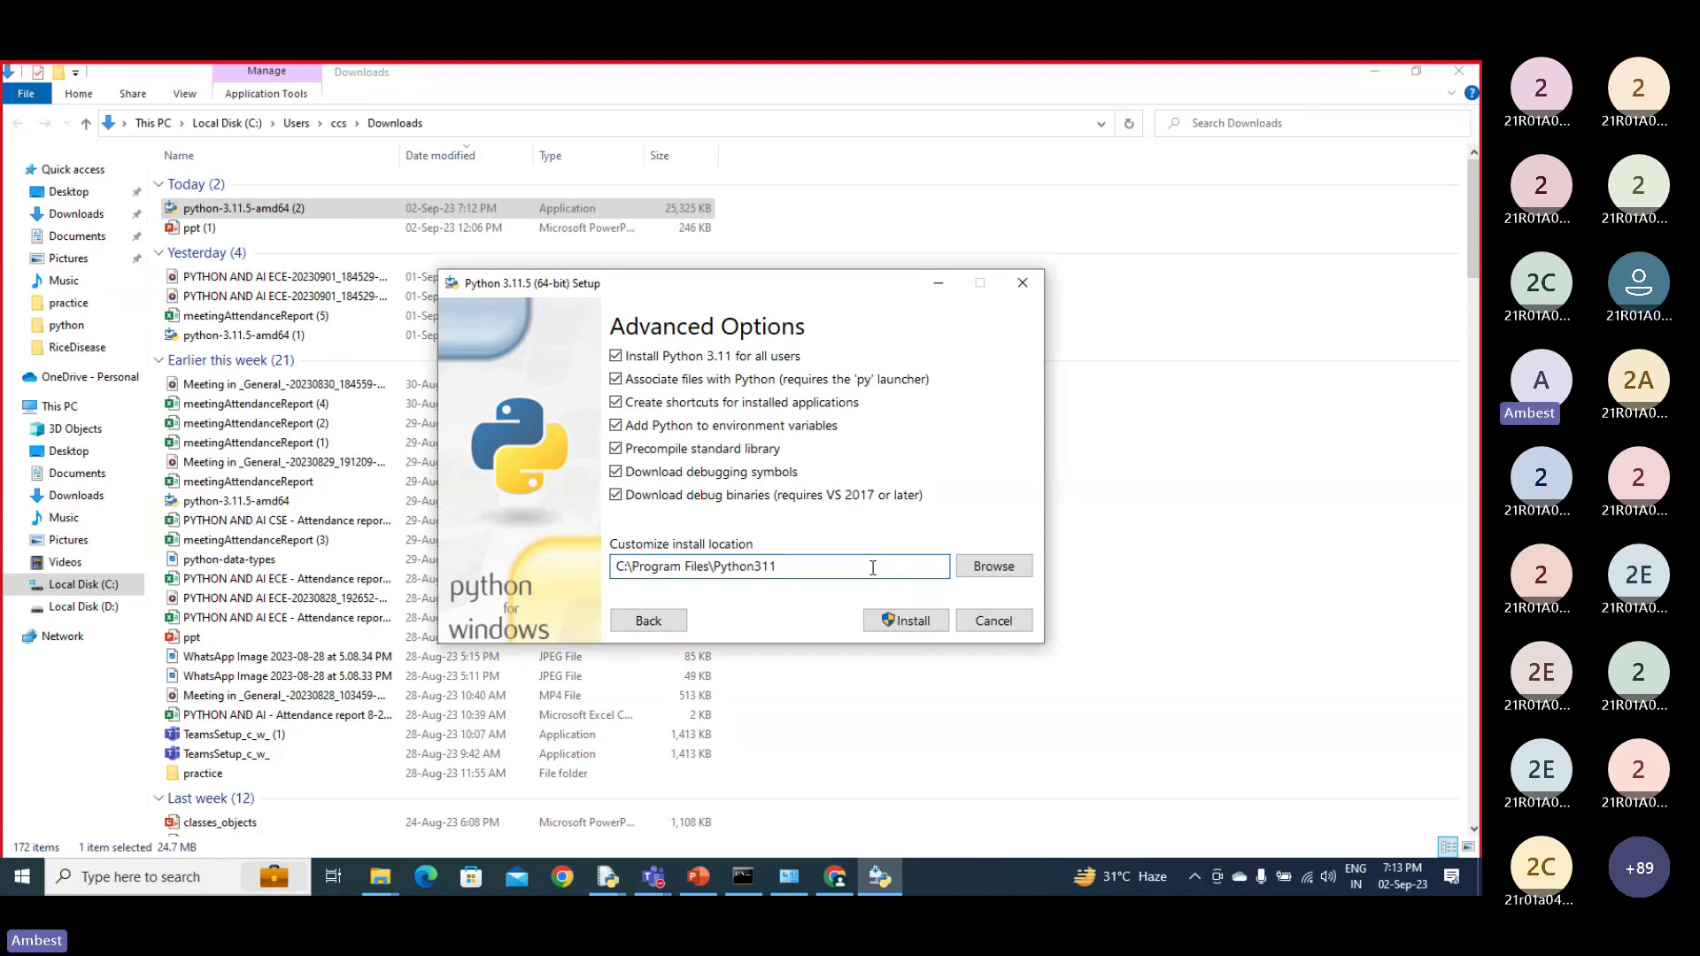
Browse for a custom install location and select the Downloads folder under This PC.
{"action": "left_click", "coordinate": [997, 569]}
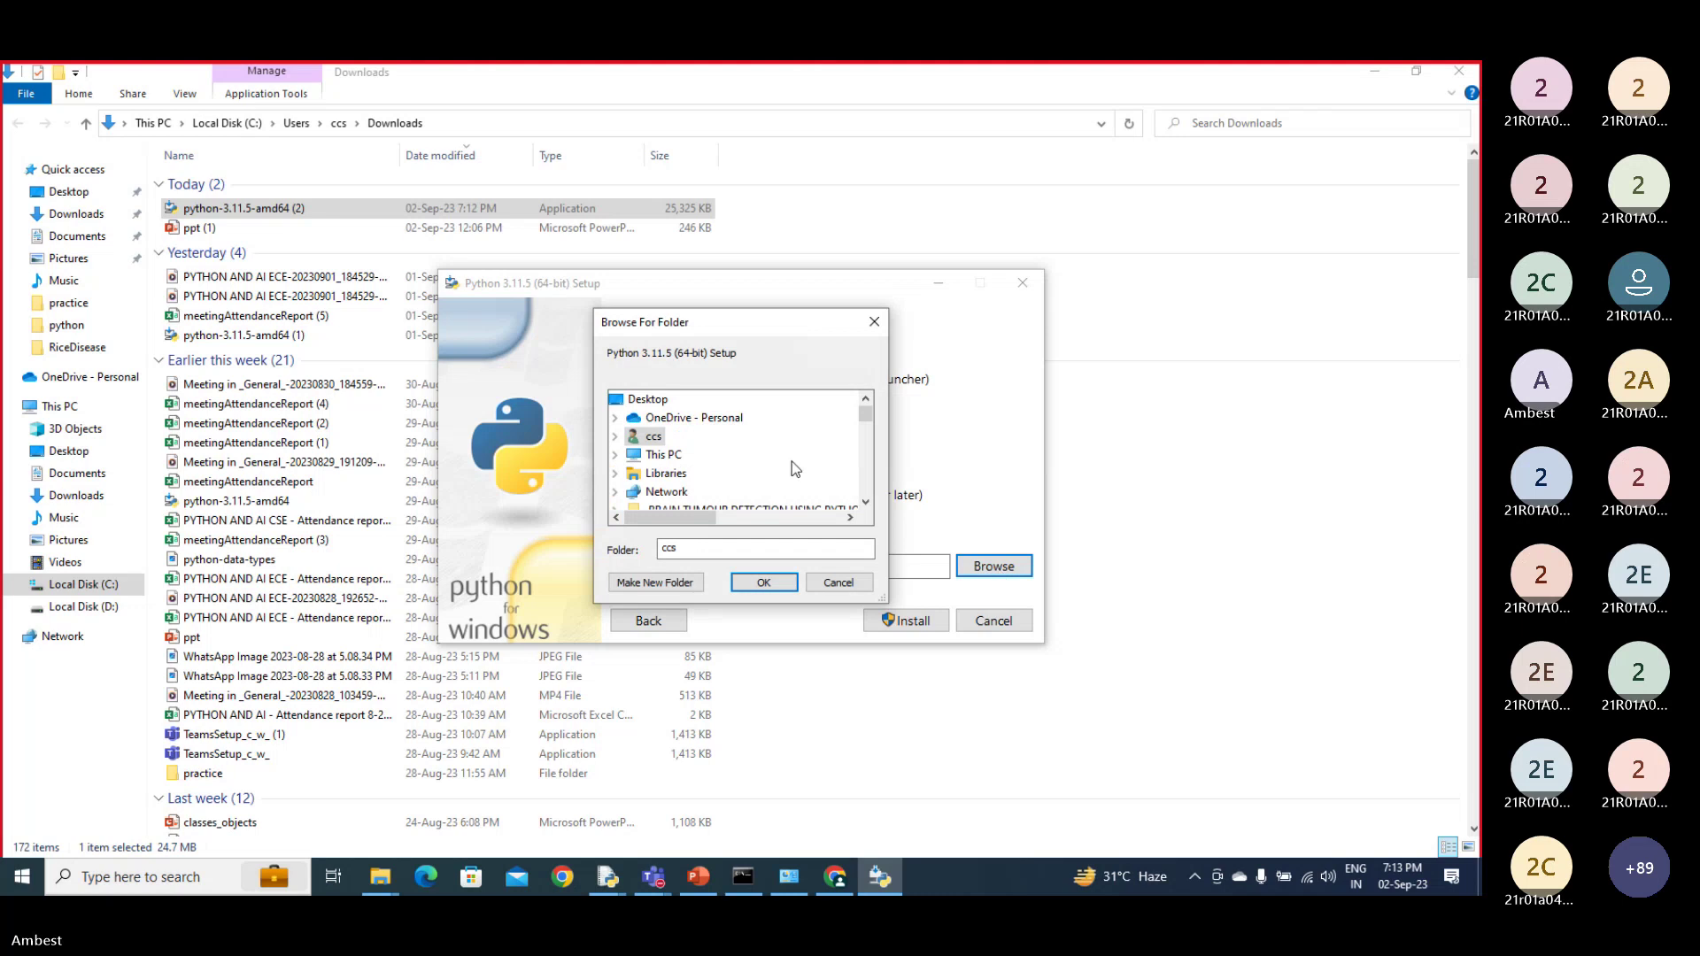
{"action": "double_click", "coordinate": [676, 454]}
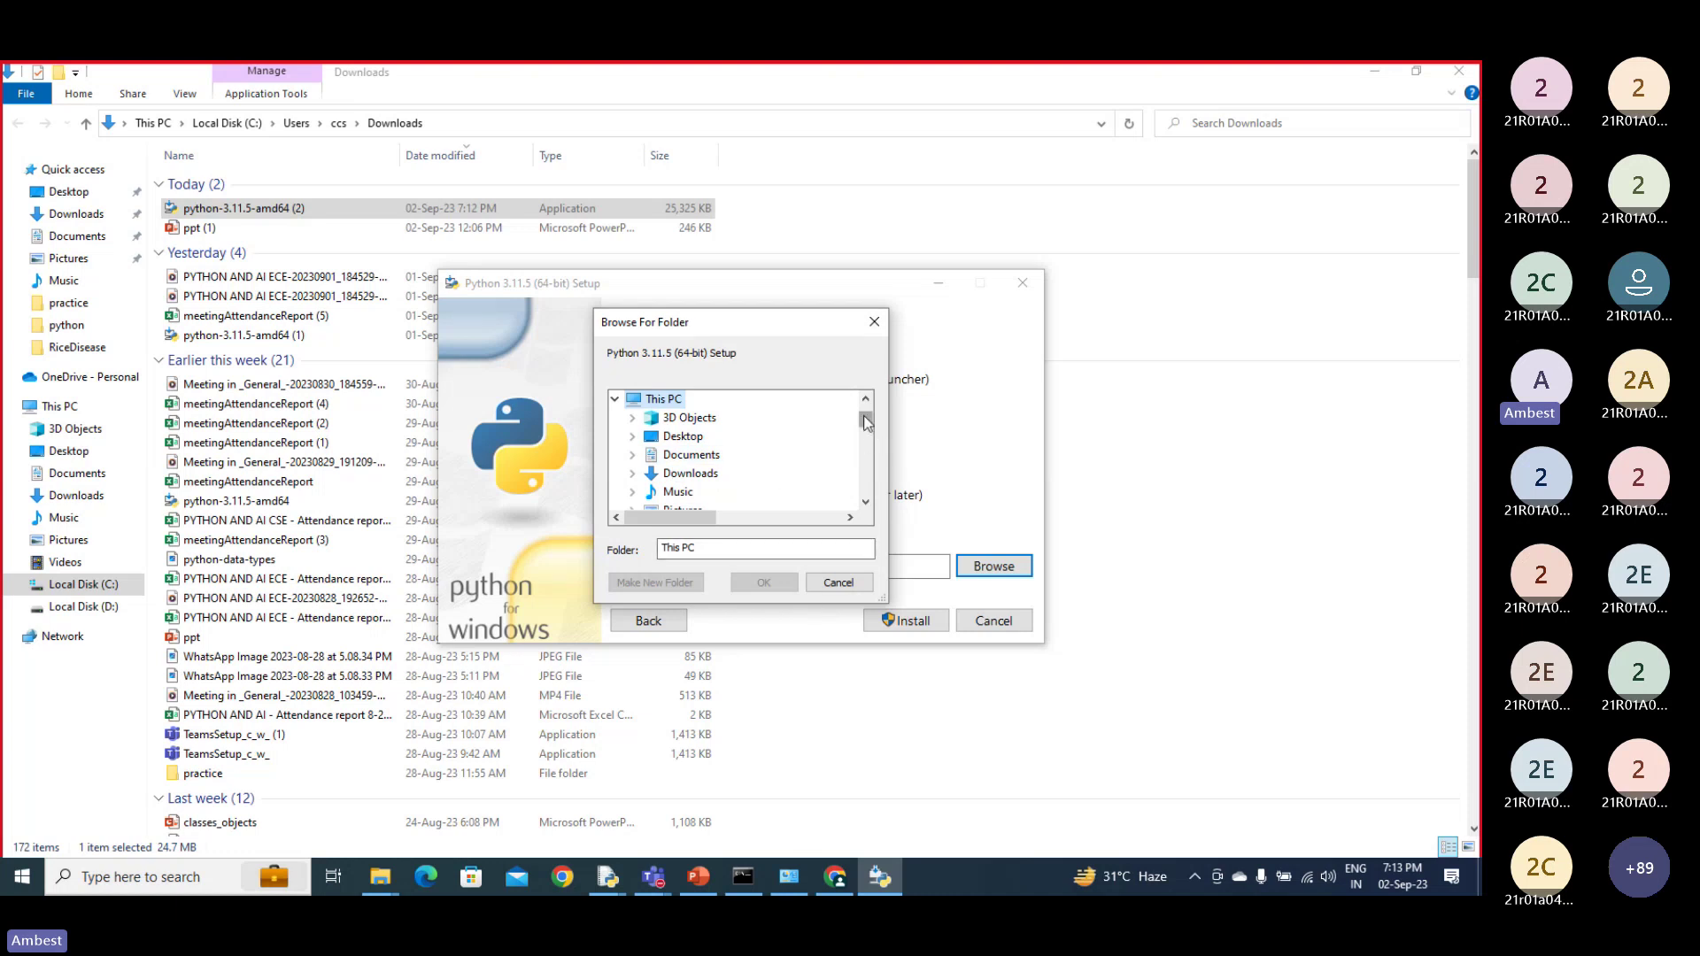
{"action": "left_click_drag", "start_coordinate": [866, 422], "coordinate": [865, 423]}
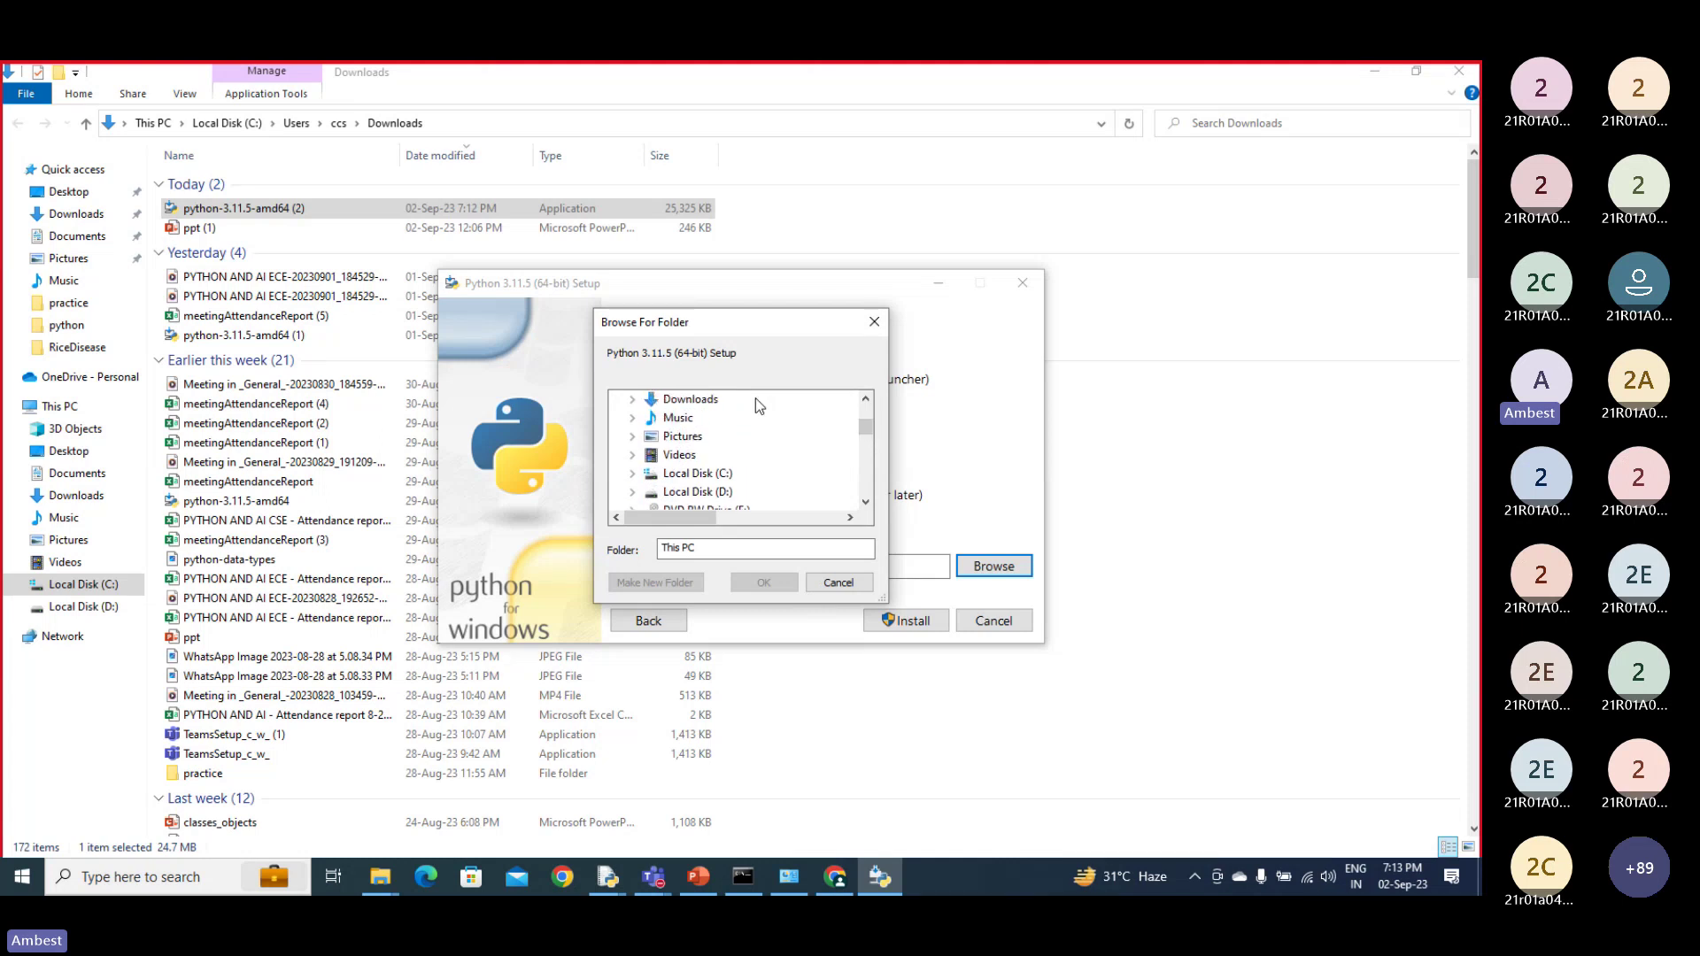
{"action": "double_click", "coordinate": [707, 401]}
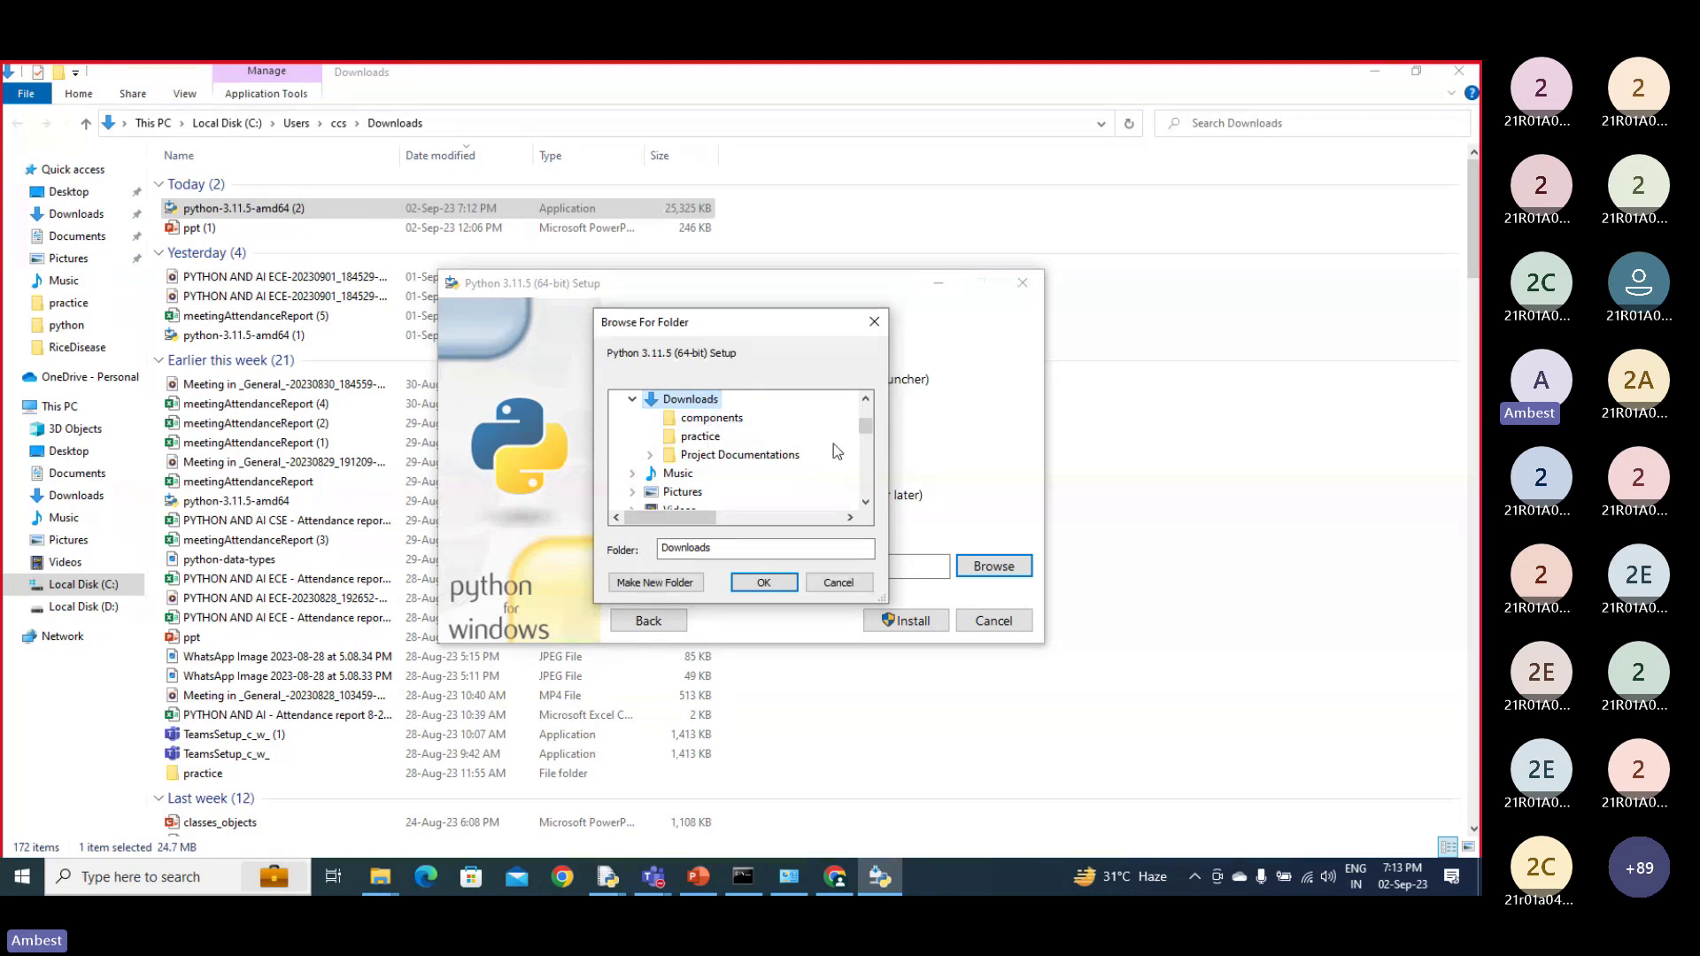
{"action": "left_click_drag", "start_coordinate": [866, 426], "coordinate": [866, 409]}
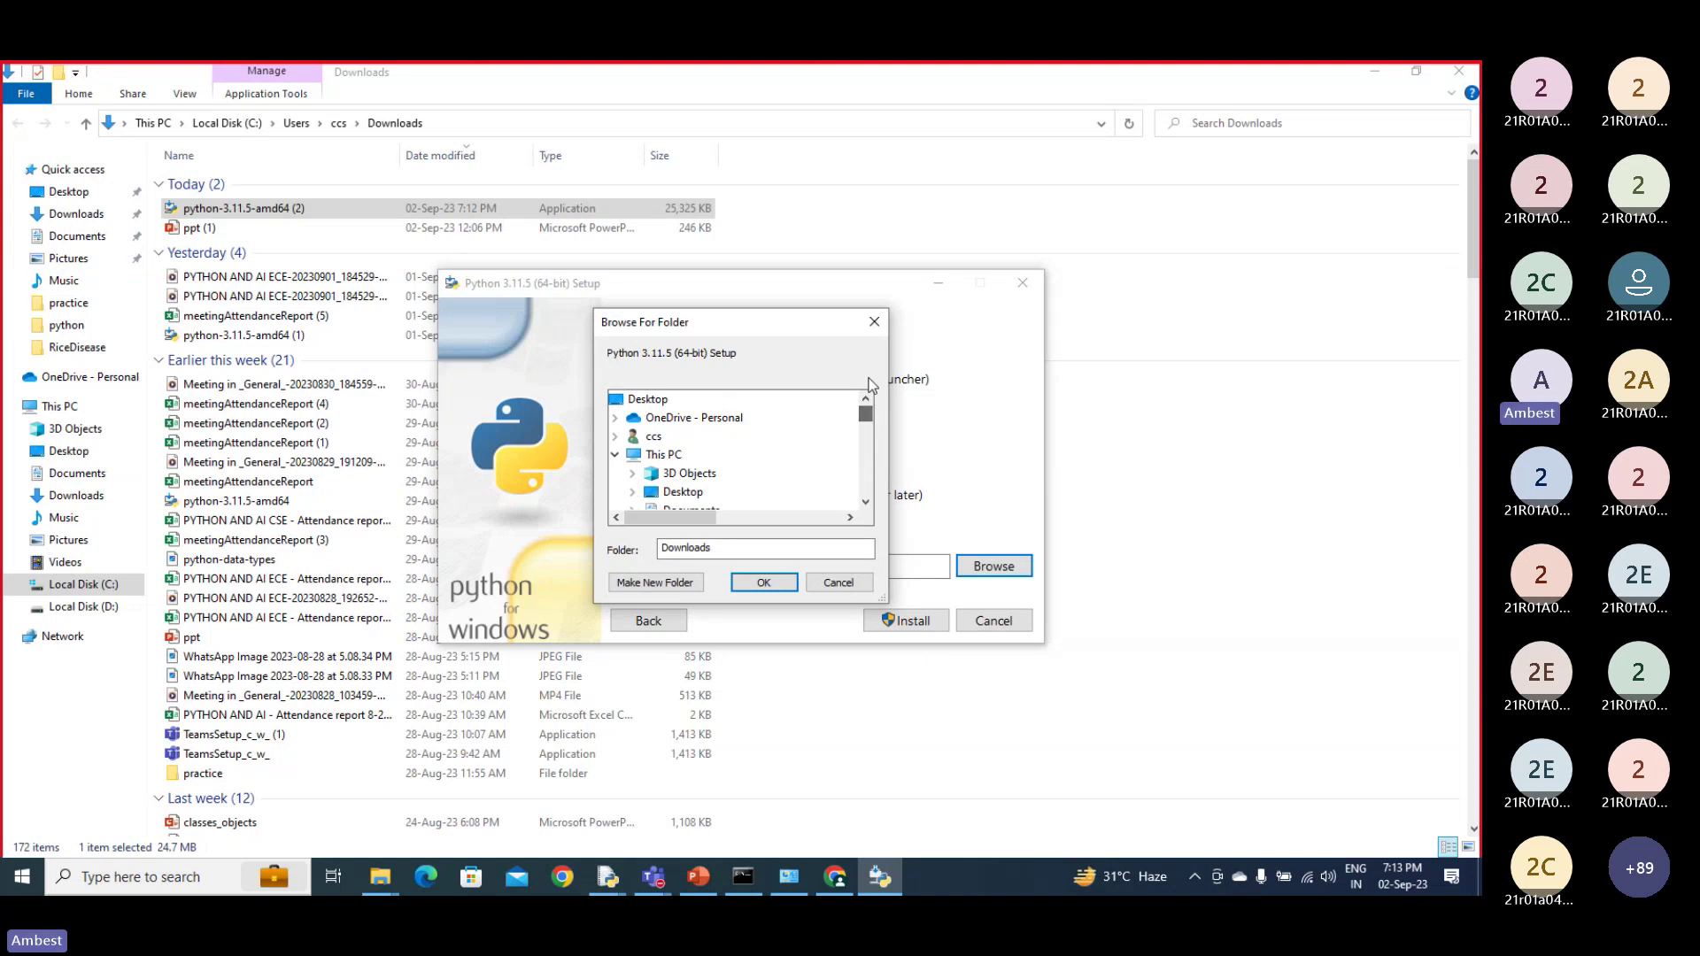
Create a folder named python inside Downloads and install Python into it.
{"action": "left_click", "coordinate": [656, 582]}
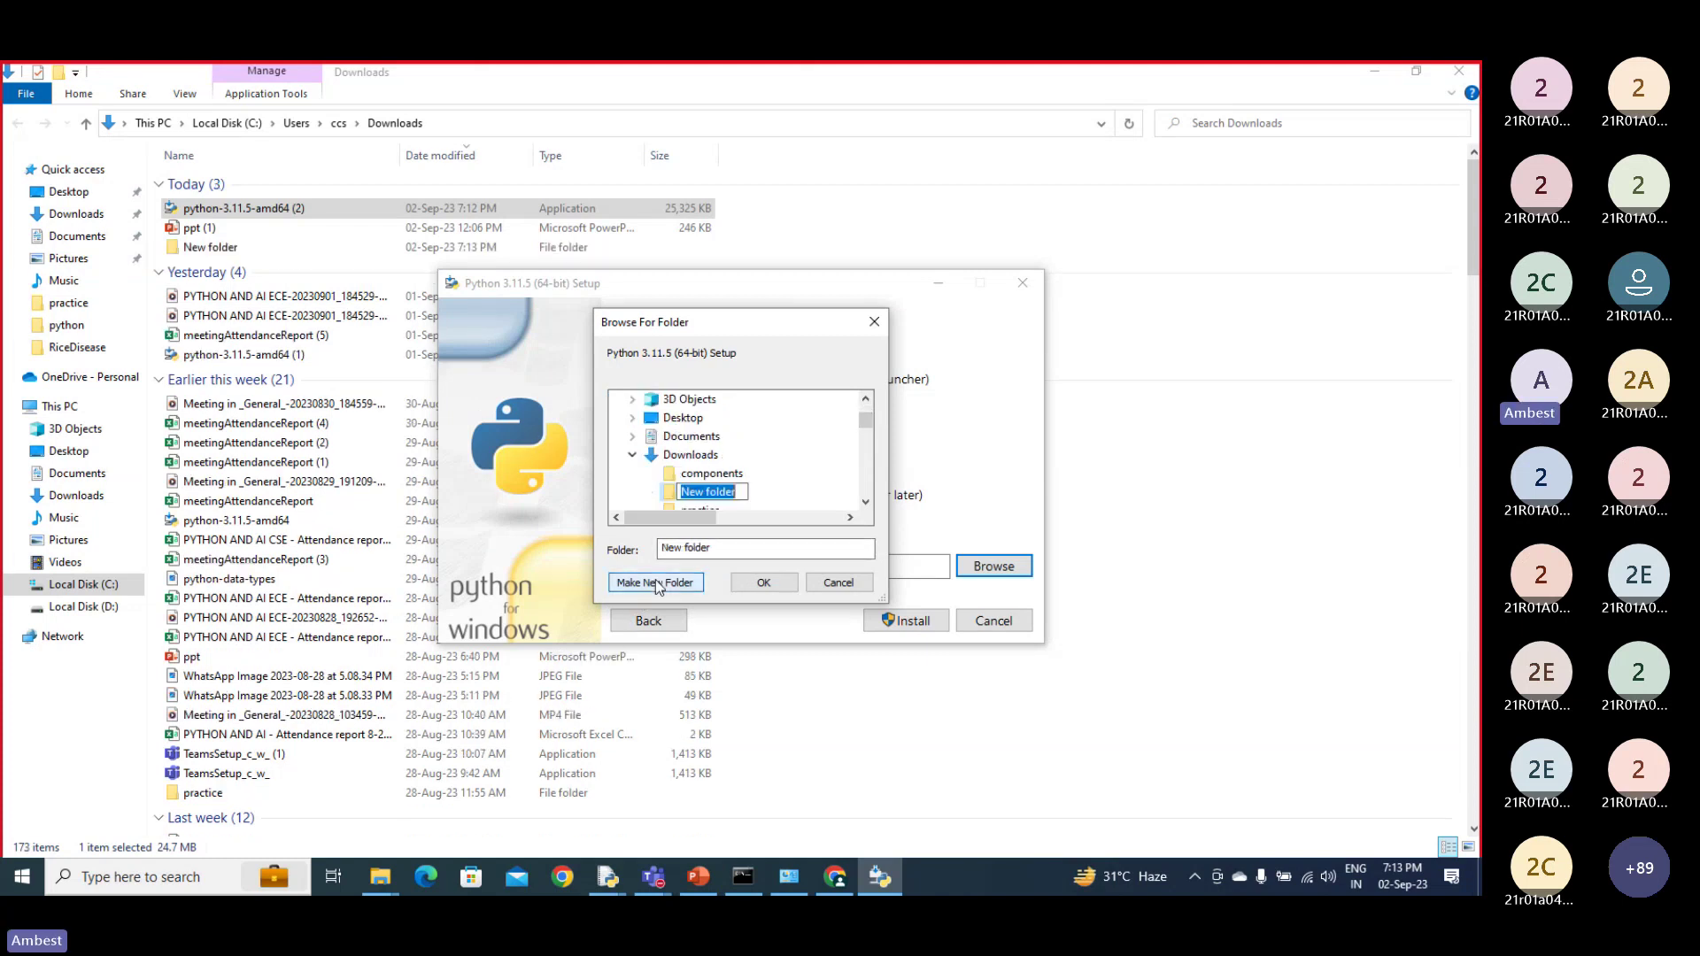
{"action": "left_click", "coordinate": [740, 493]}
{"action": "key", "text": "BackSpace"}
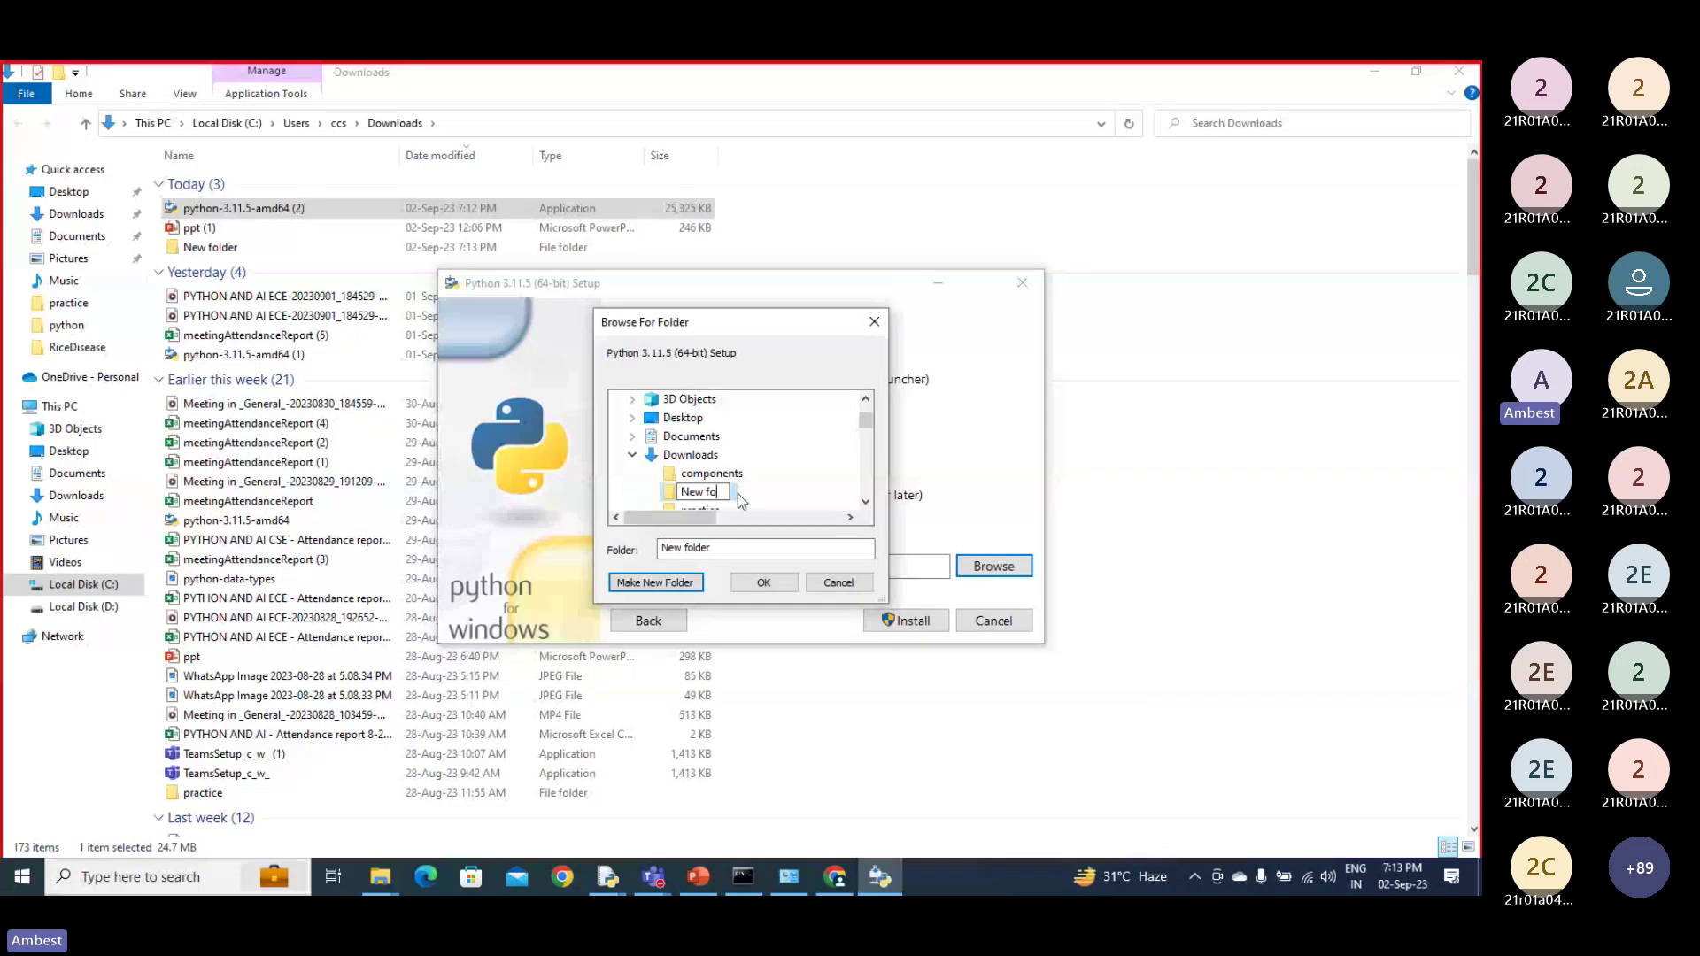
{"action": "key", "text": "BackSpace"}
{"action": "type", "text": "python"}
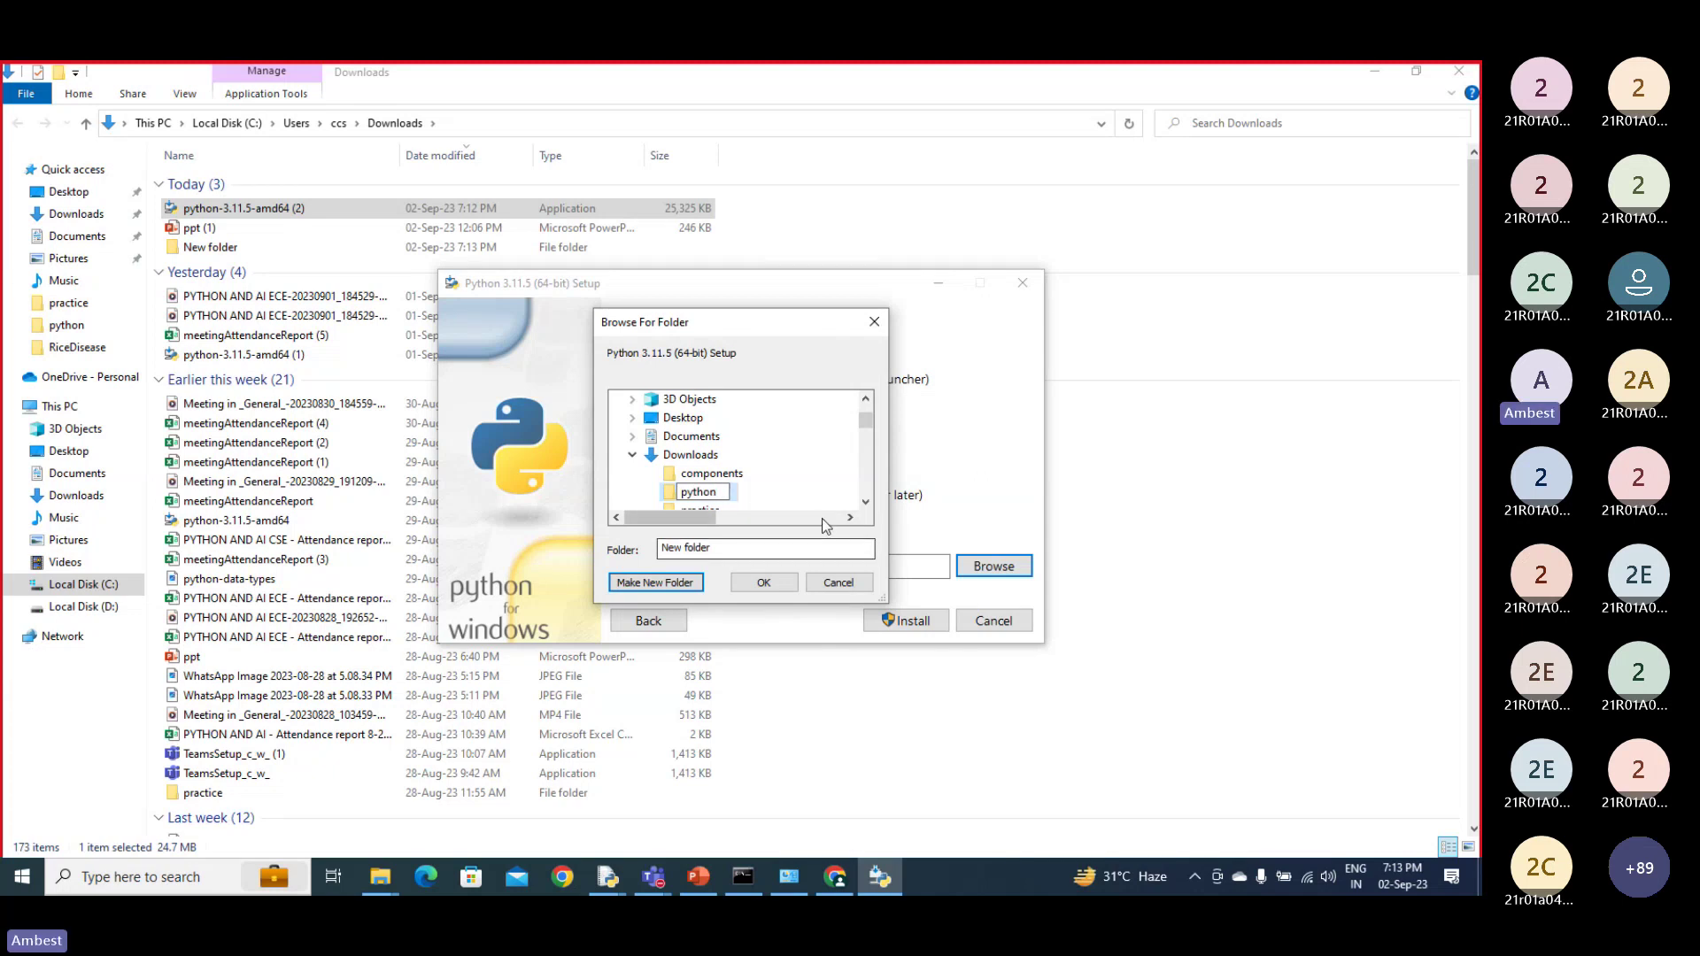
{"action": "key", "text": "Return"}
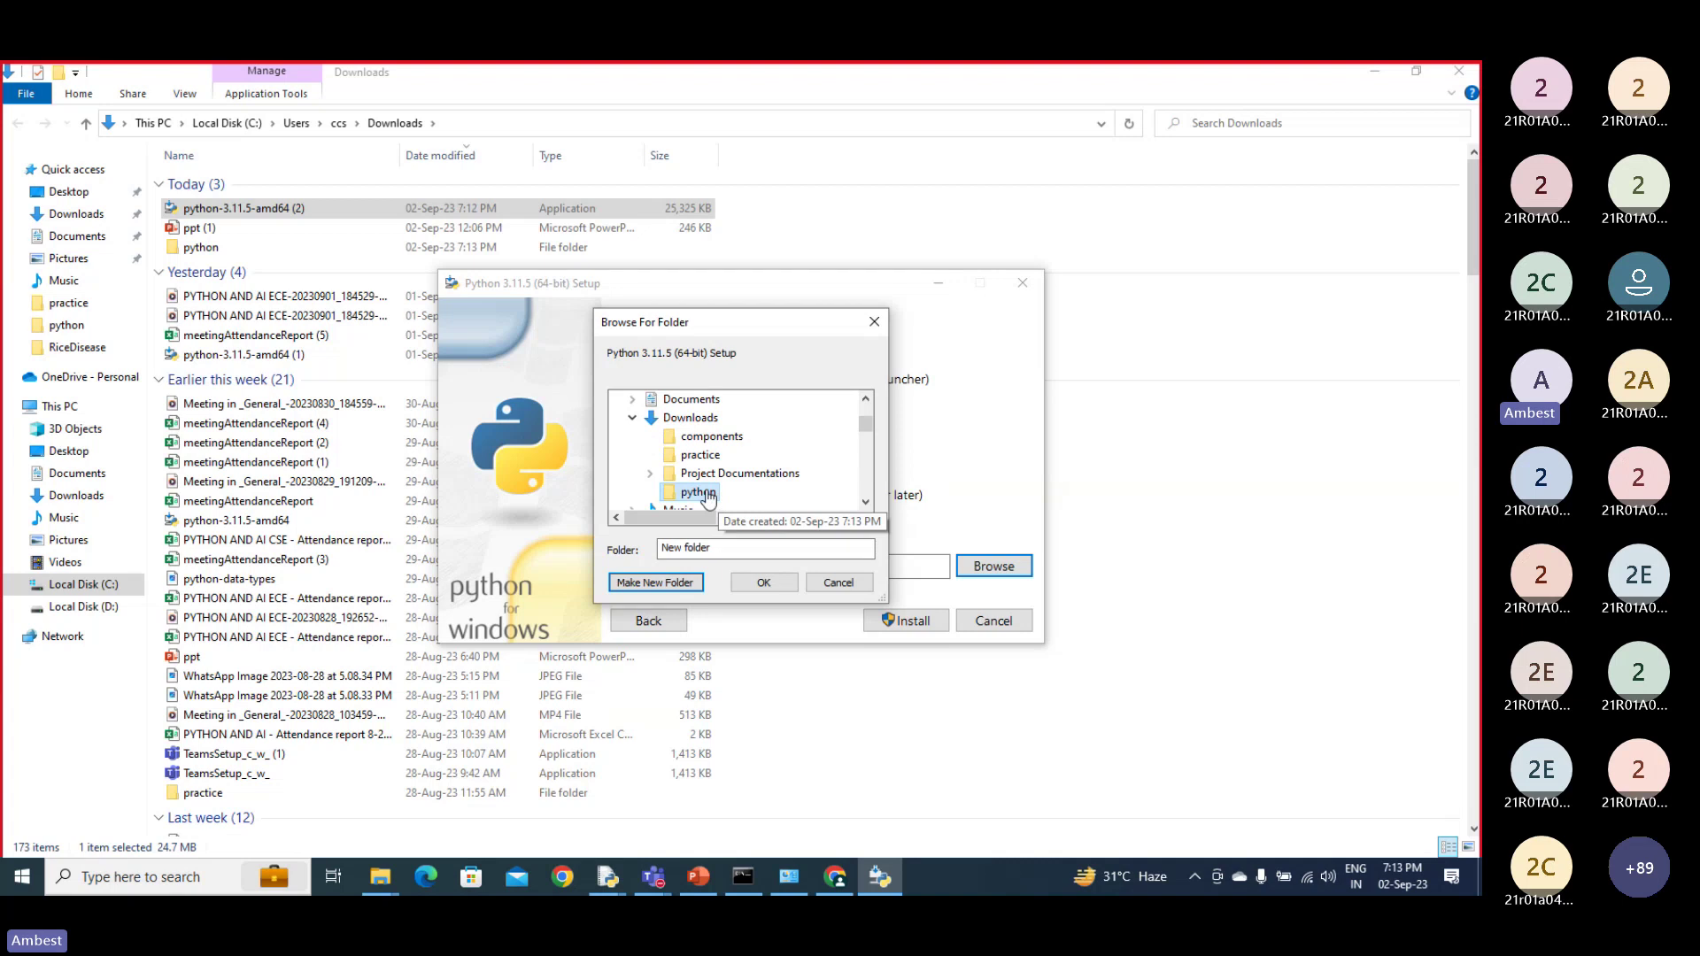
{"action": "left_click", "coordinate": [765, 585]}
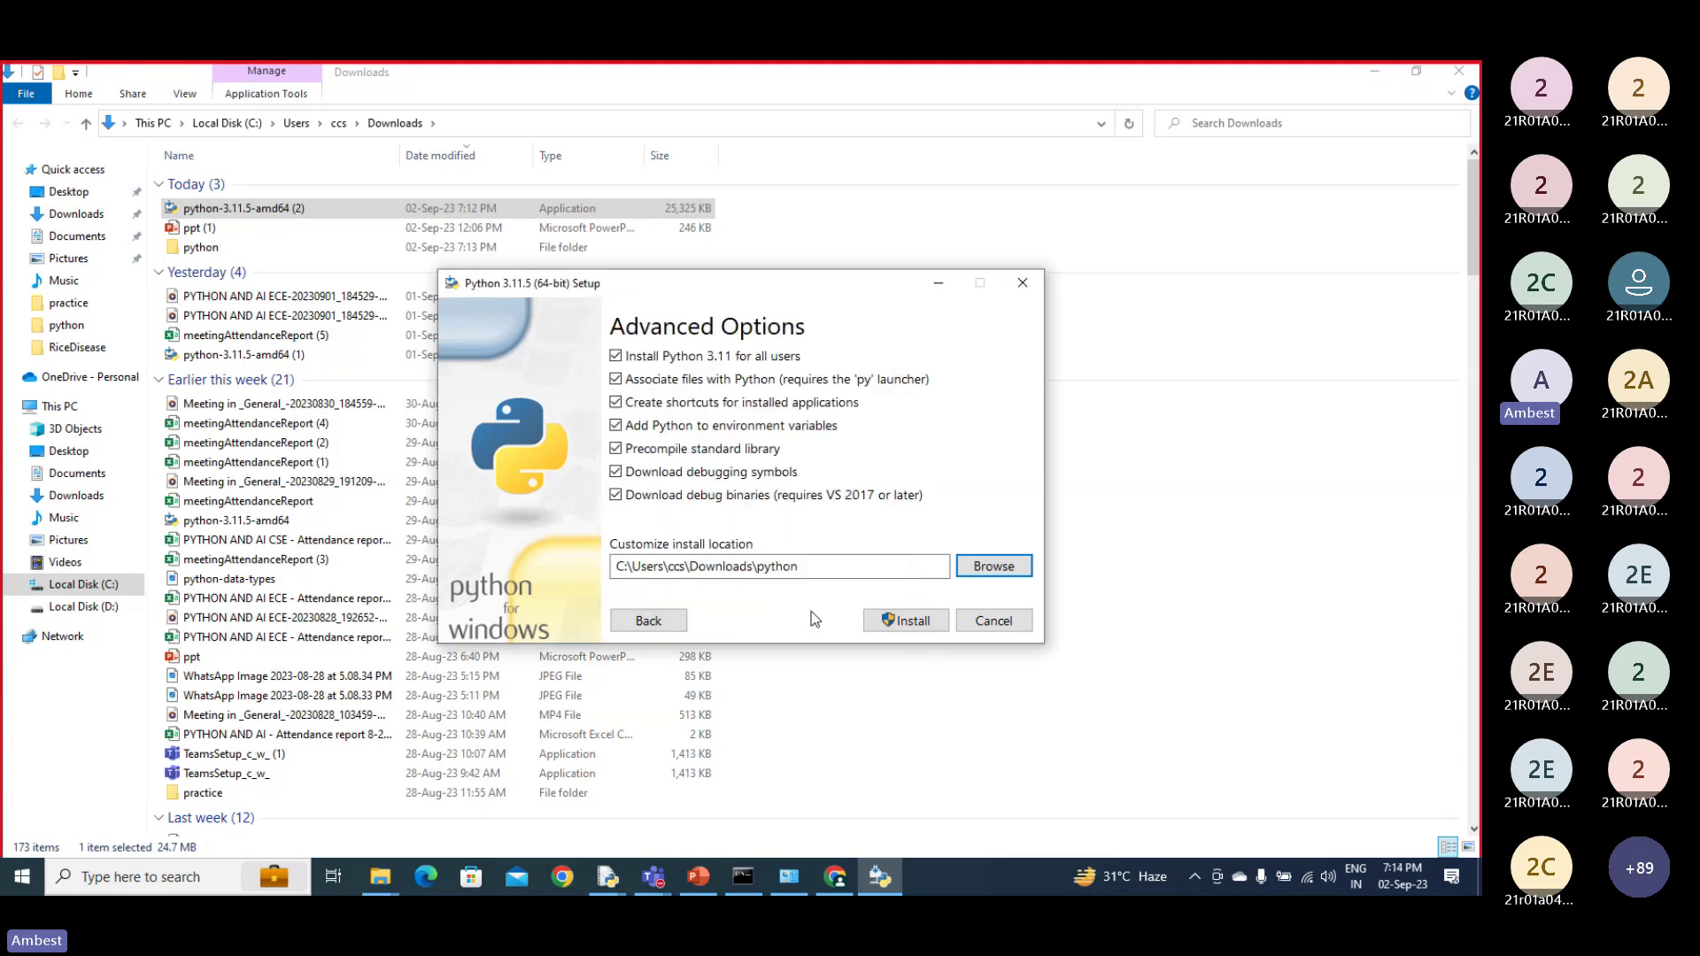
{"action": "left_click", "coordinate": [912, 625]}
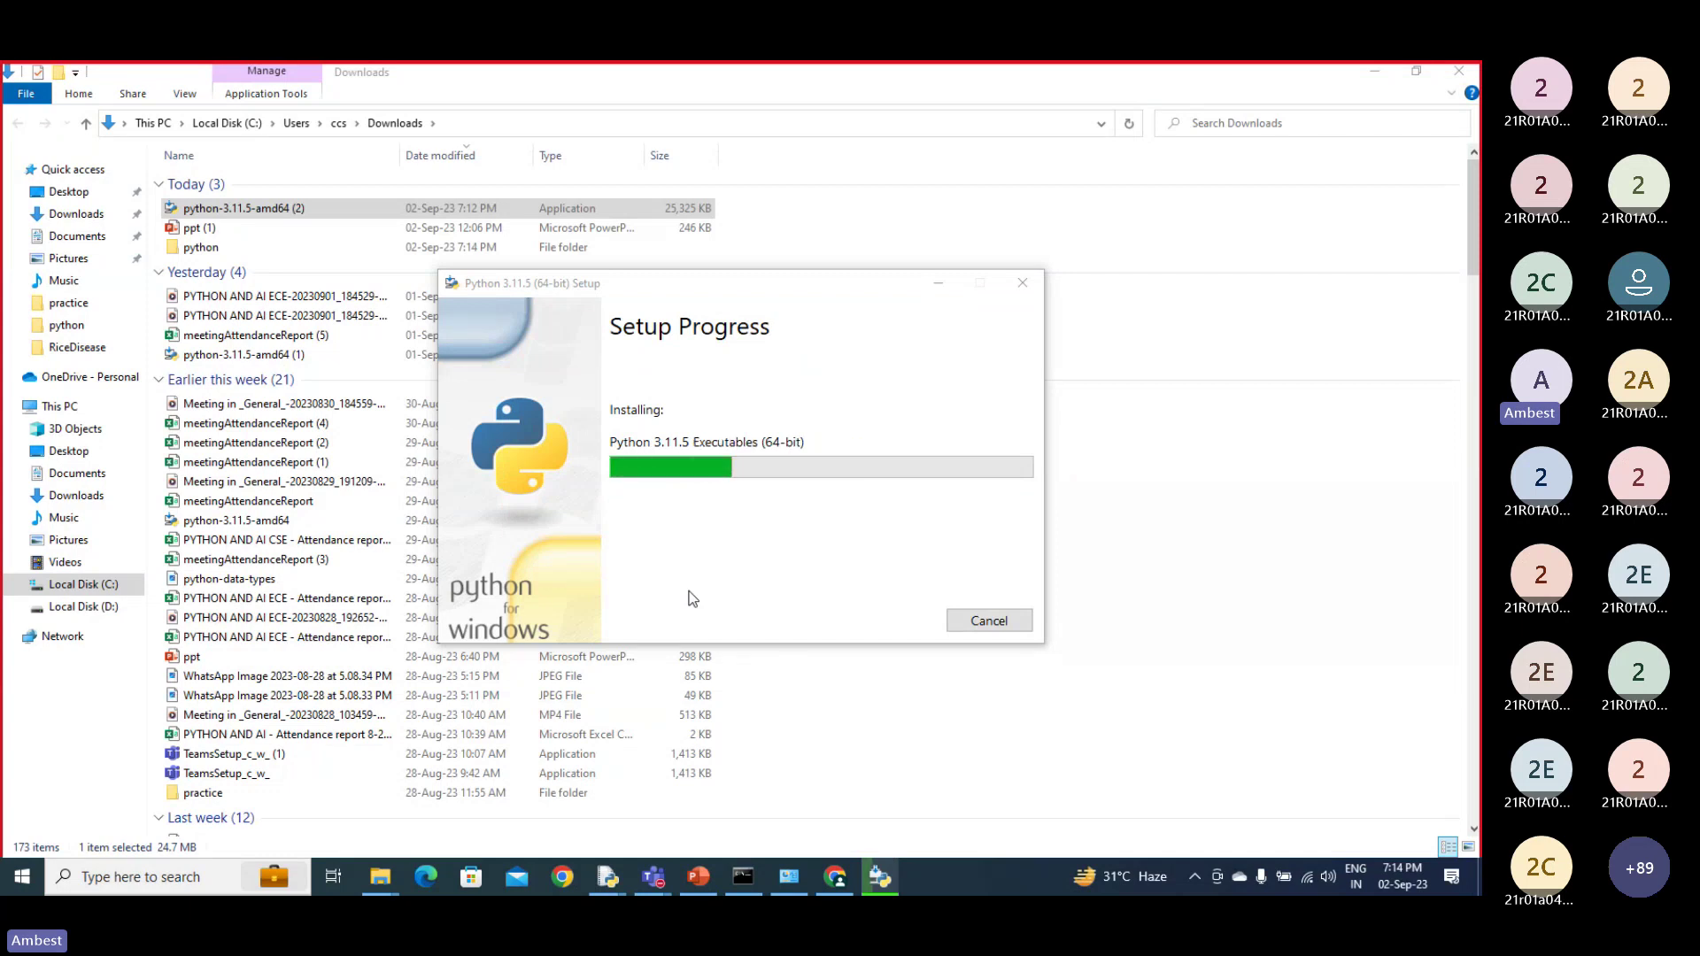
Switch to the Microsoft Teams meeting and admit everyone waiting in the lobby.
{"action": "left_click", "coordinate": [734, 885]}
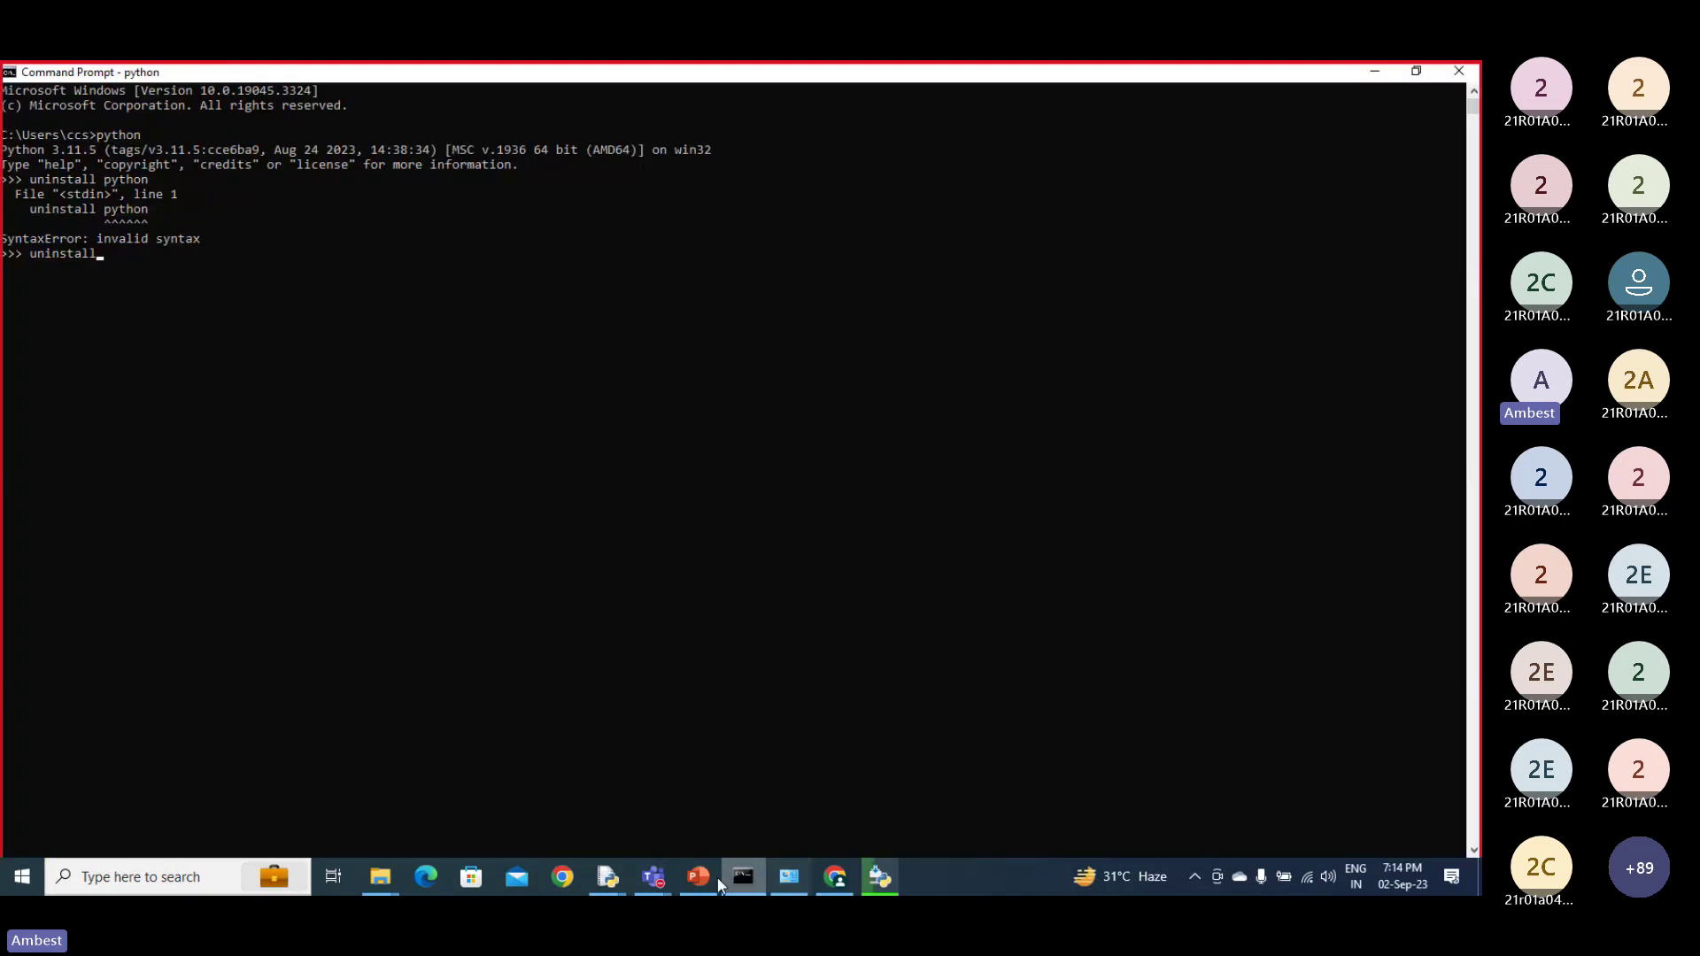
{"action": "mouse_move", "coordinate": [655, 880]}
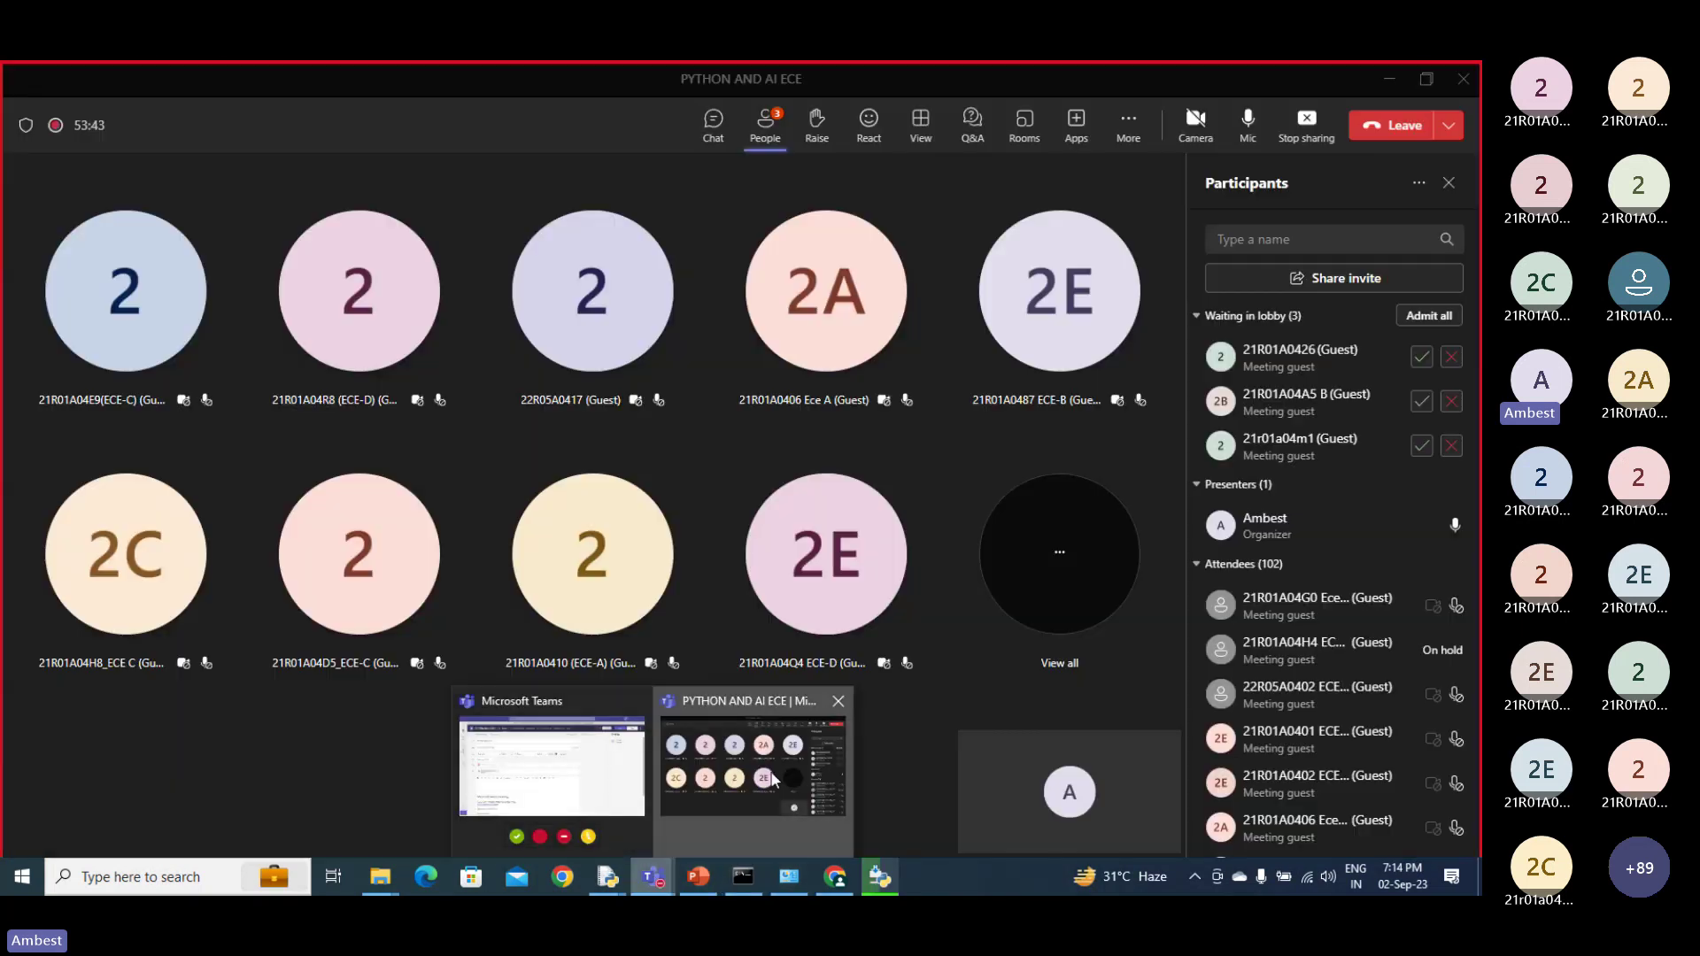
{"action": "left_click", "coordinate": [772, 779]}
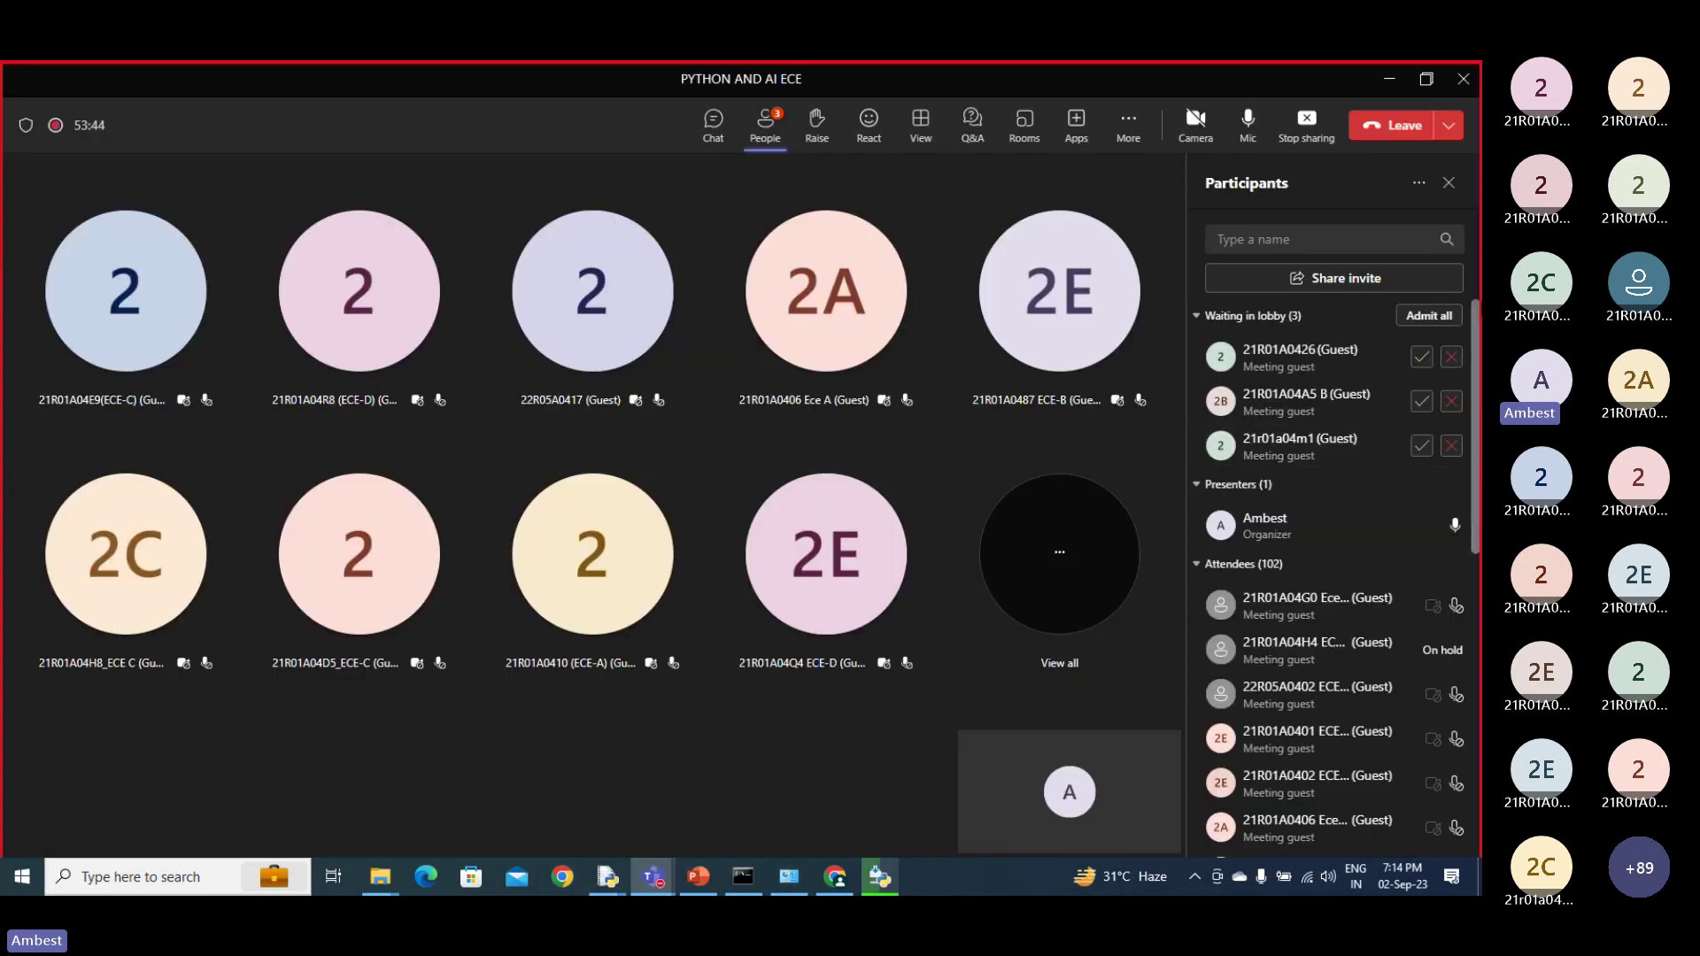
{"action": "left_click", "coordinate": [1428, 315]}
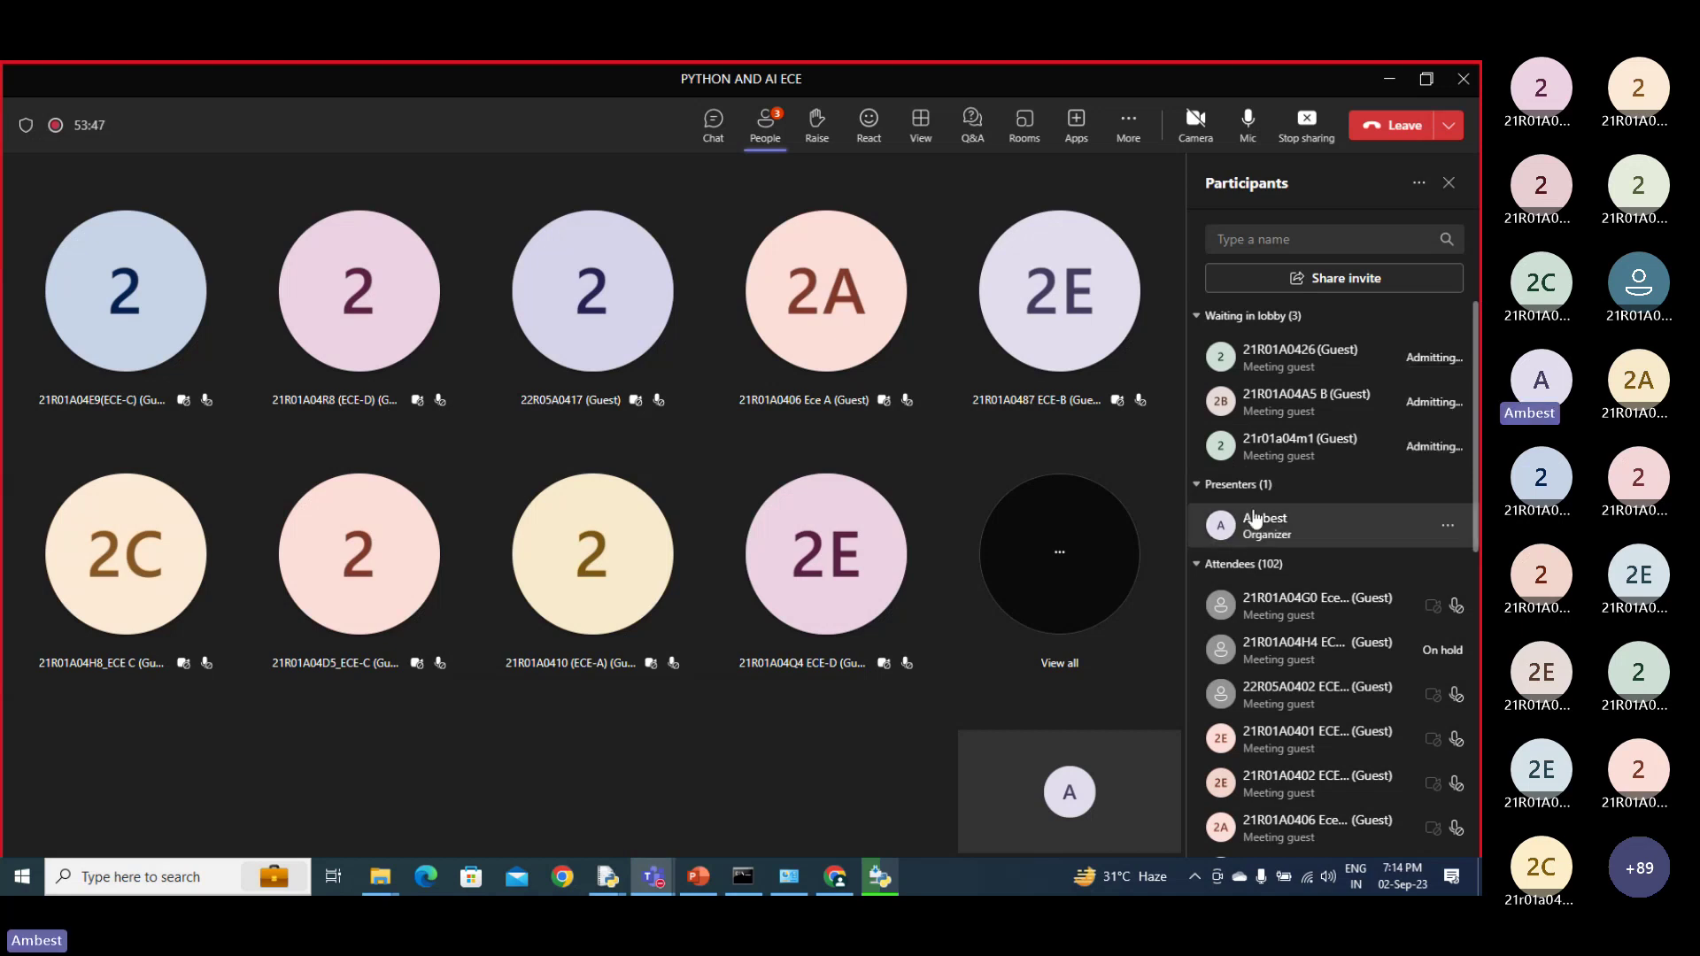
Bring up the Python setup window to check the installation progress, and admit the guest waiting in the meeting lobby.
{"action": "mouse_move", "coordinate": [881, 876]}
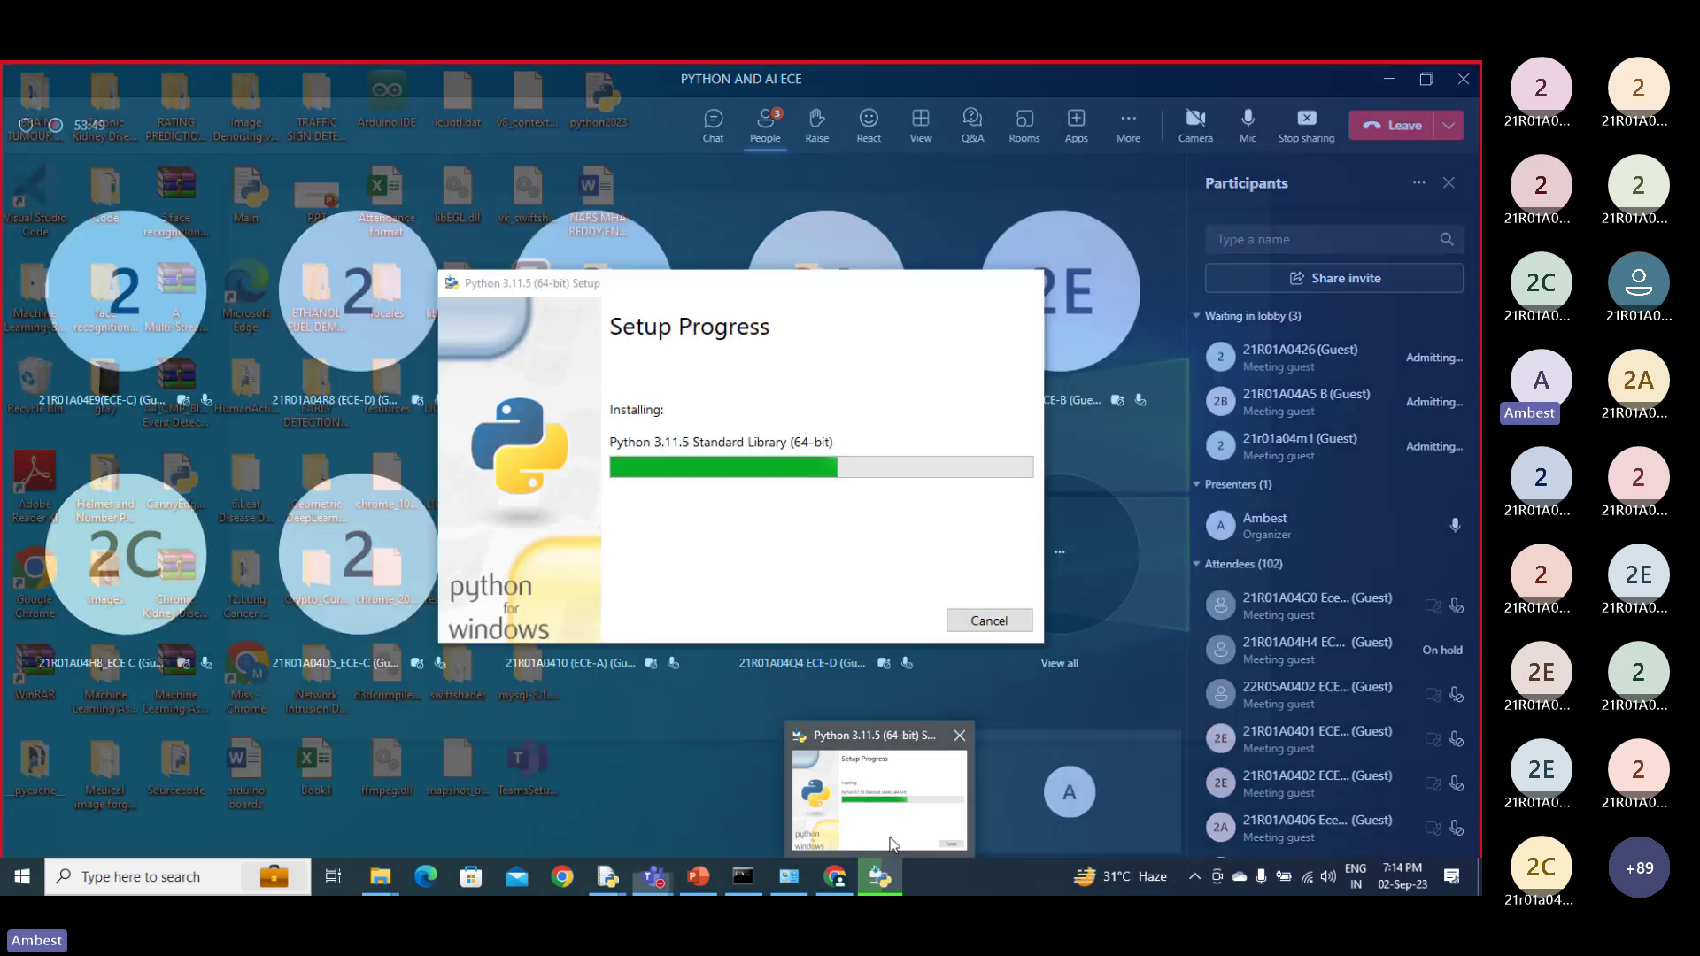
{"action": "left_click", "coordinate": [891, 841]}
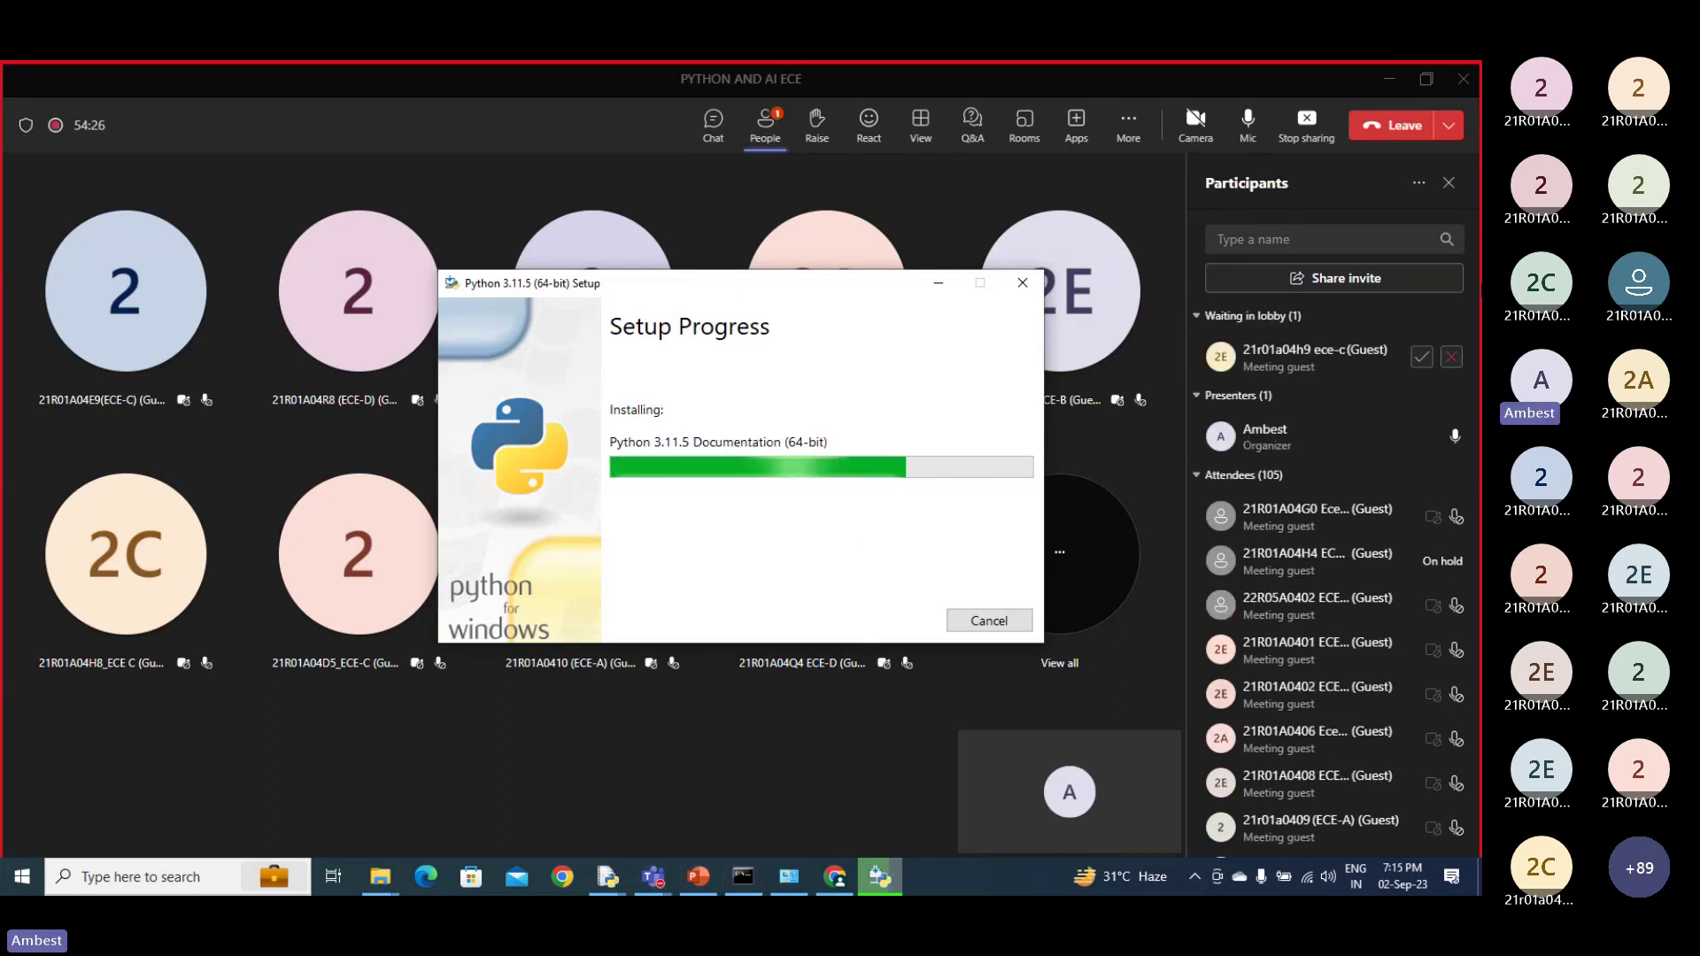
{"action": "left_click", "coordinate": [1422, 357]}
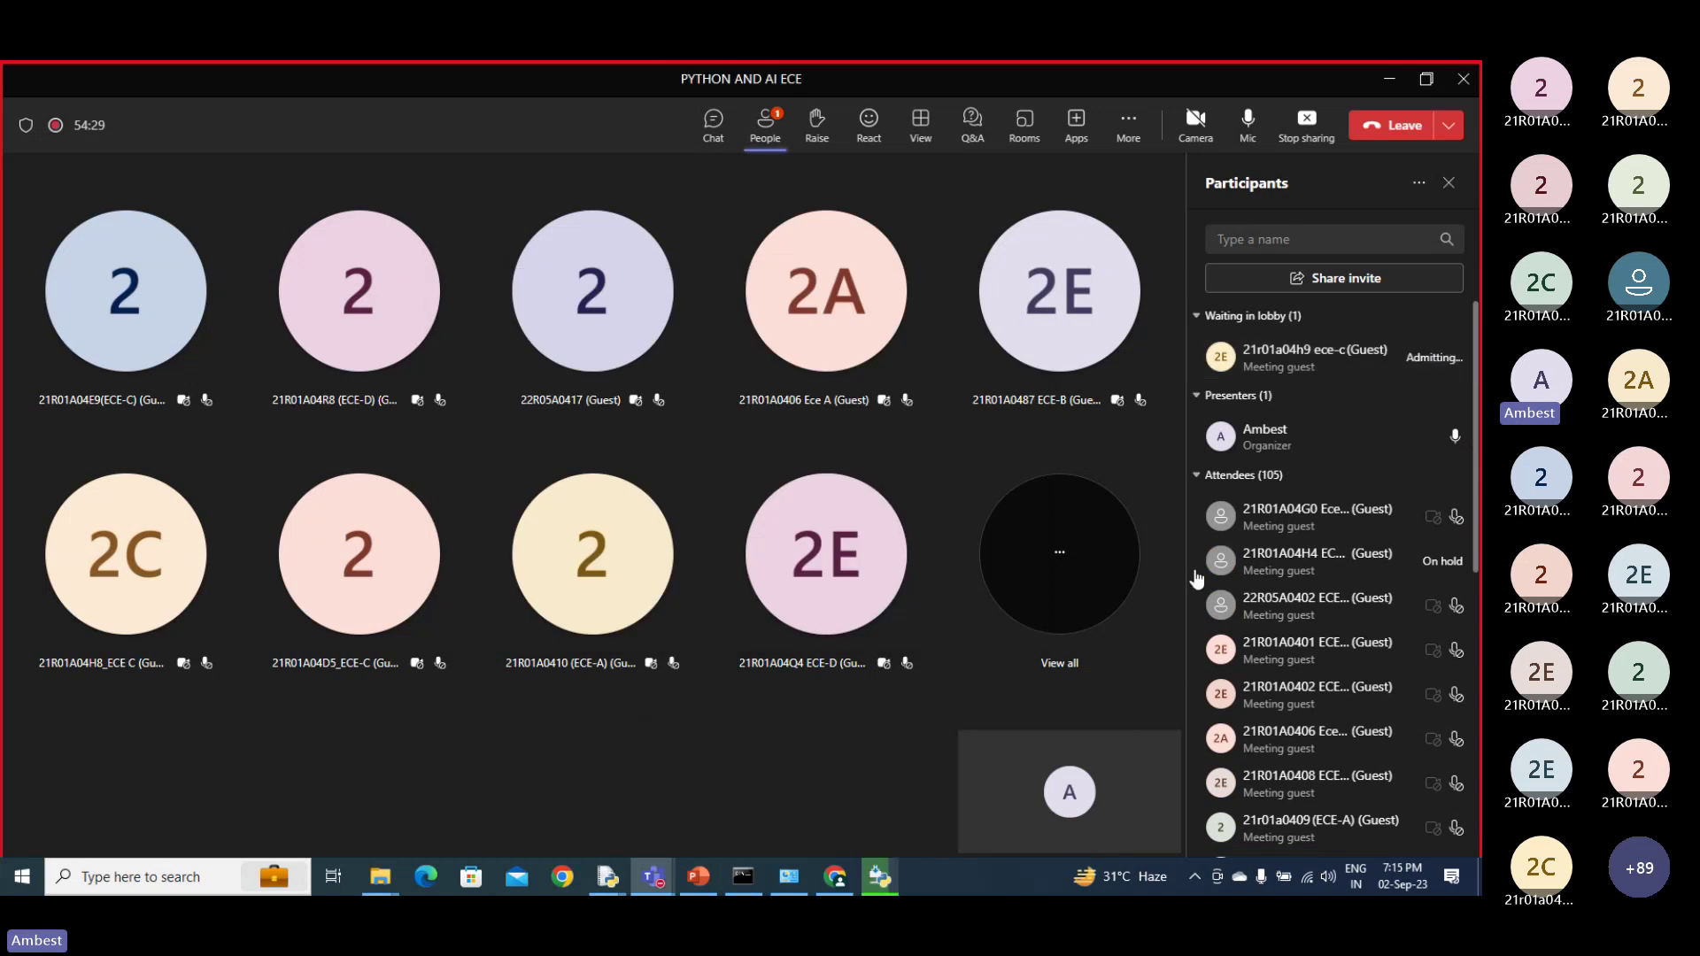
Close the open Command Prompt and Programs and Features windows.
{"action": "left_click", "coordinate": [746, 881]}
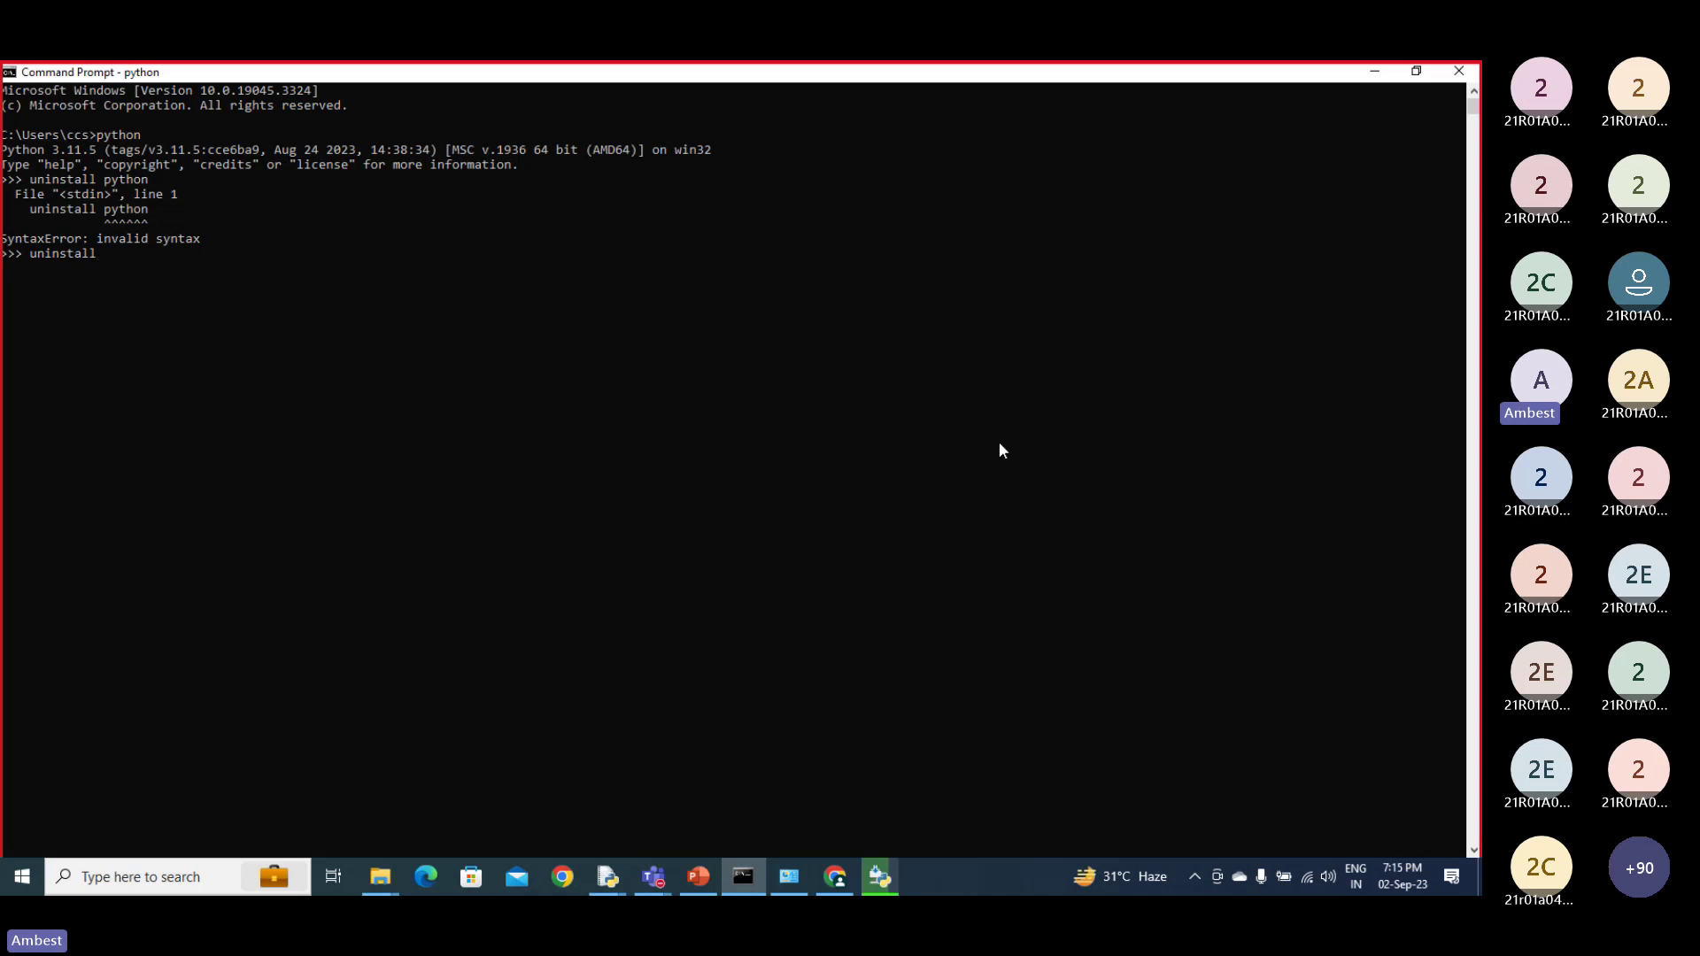
{"action": "left_click", "coordinate": [1462, 76]}
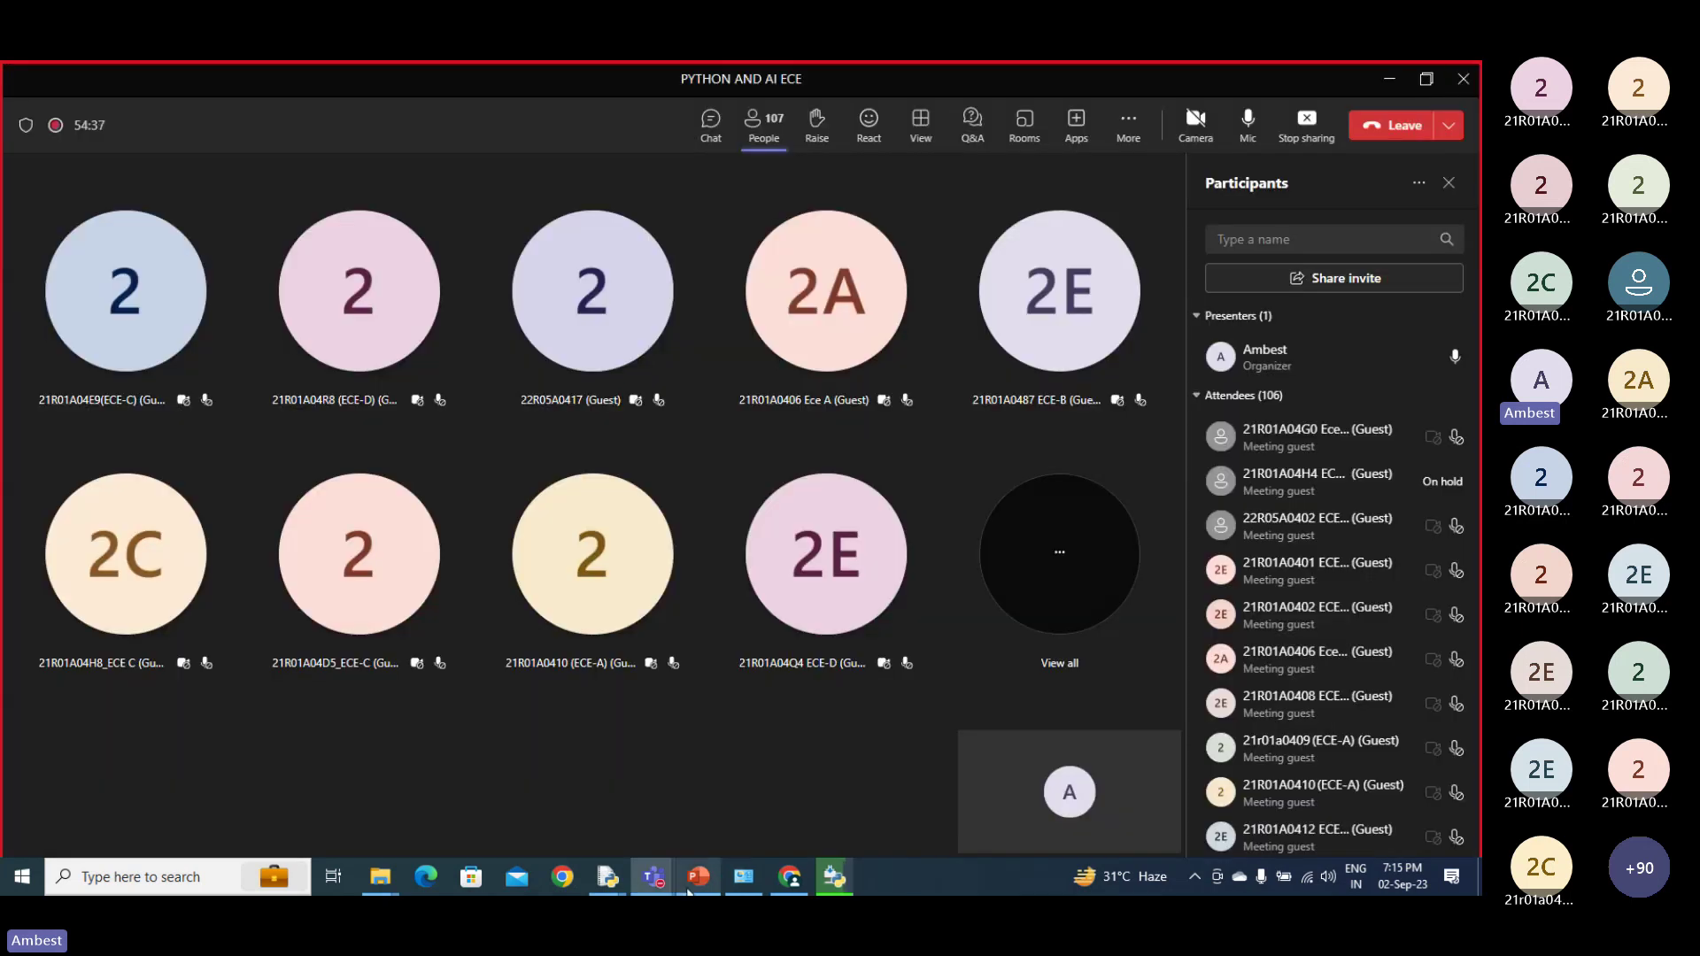
{"action": "mouse_move", "coordinate": [743, 878]}
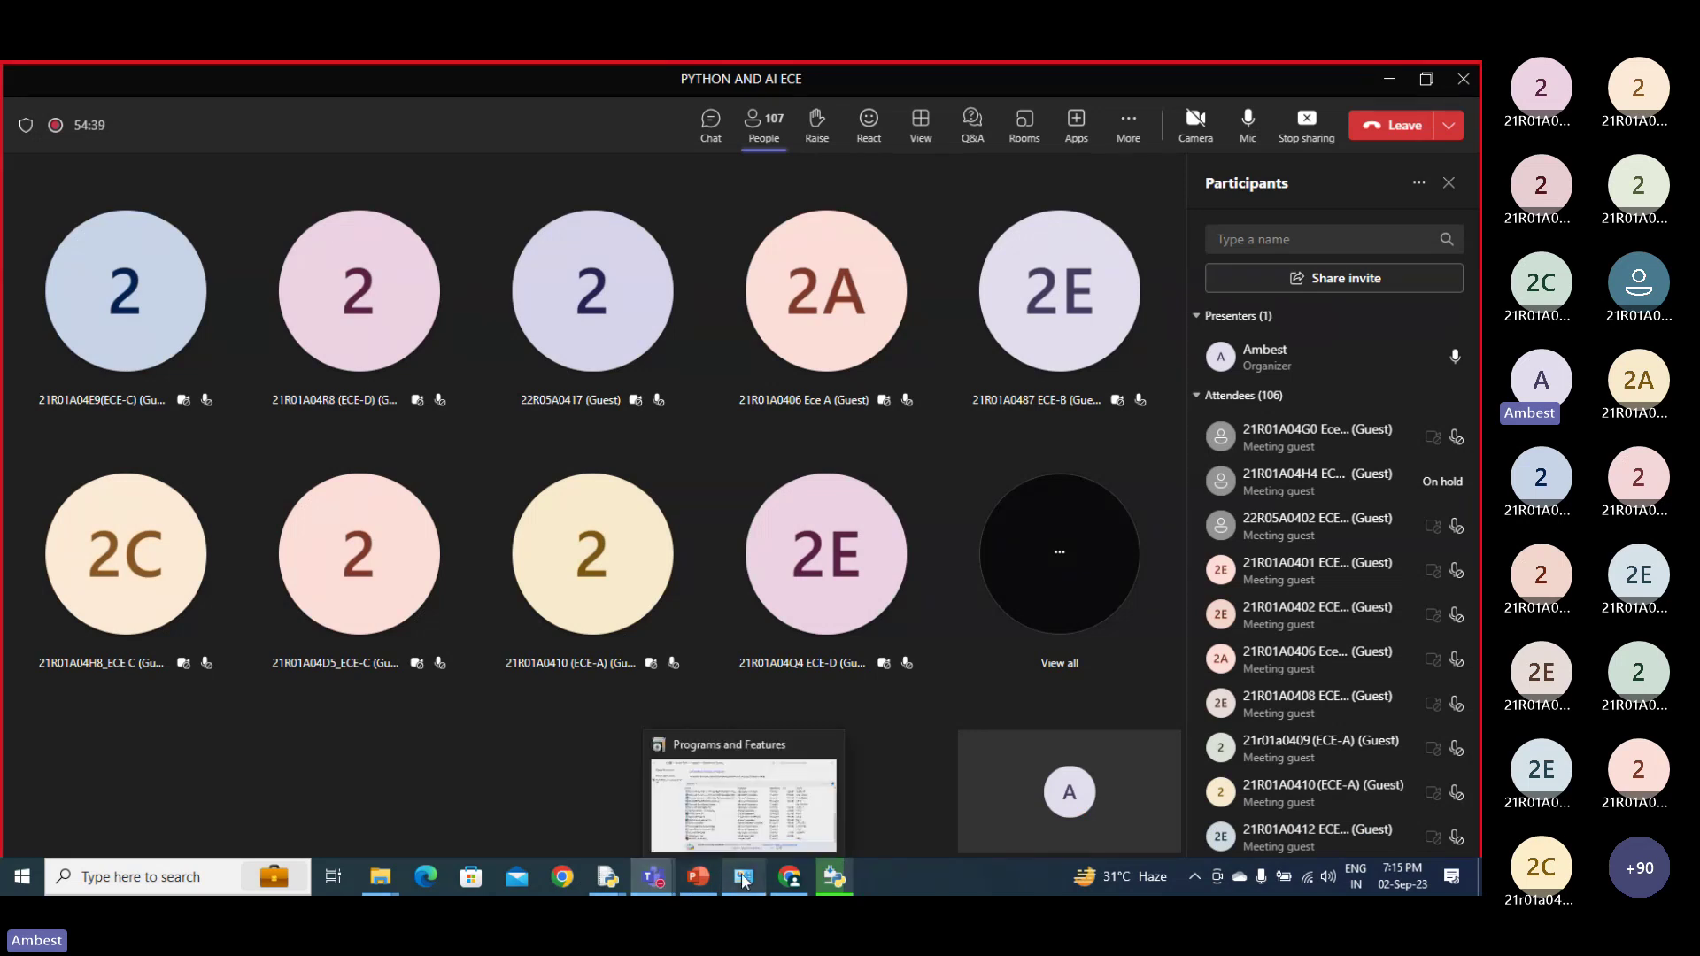
{"action": "left_click", "coordinate": [758, 826]}
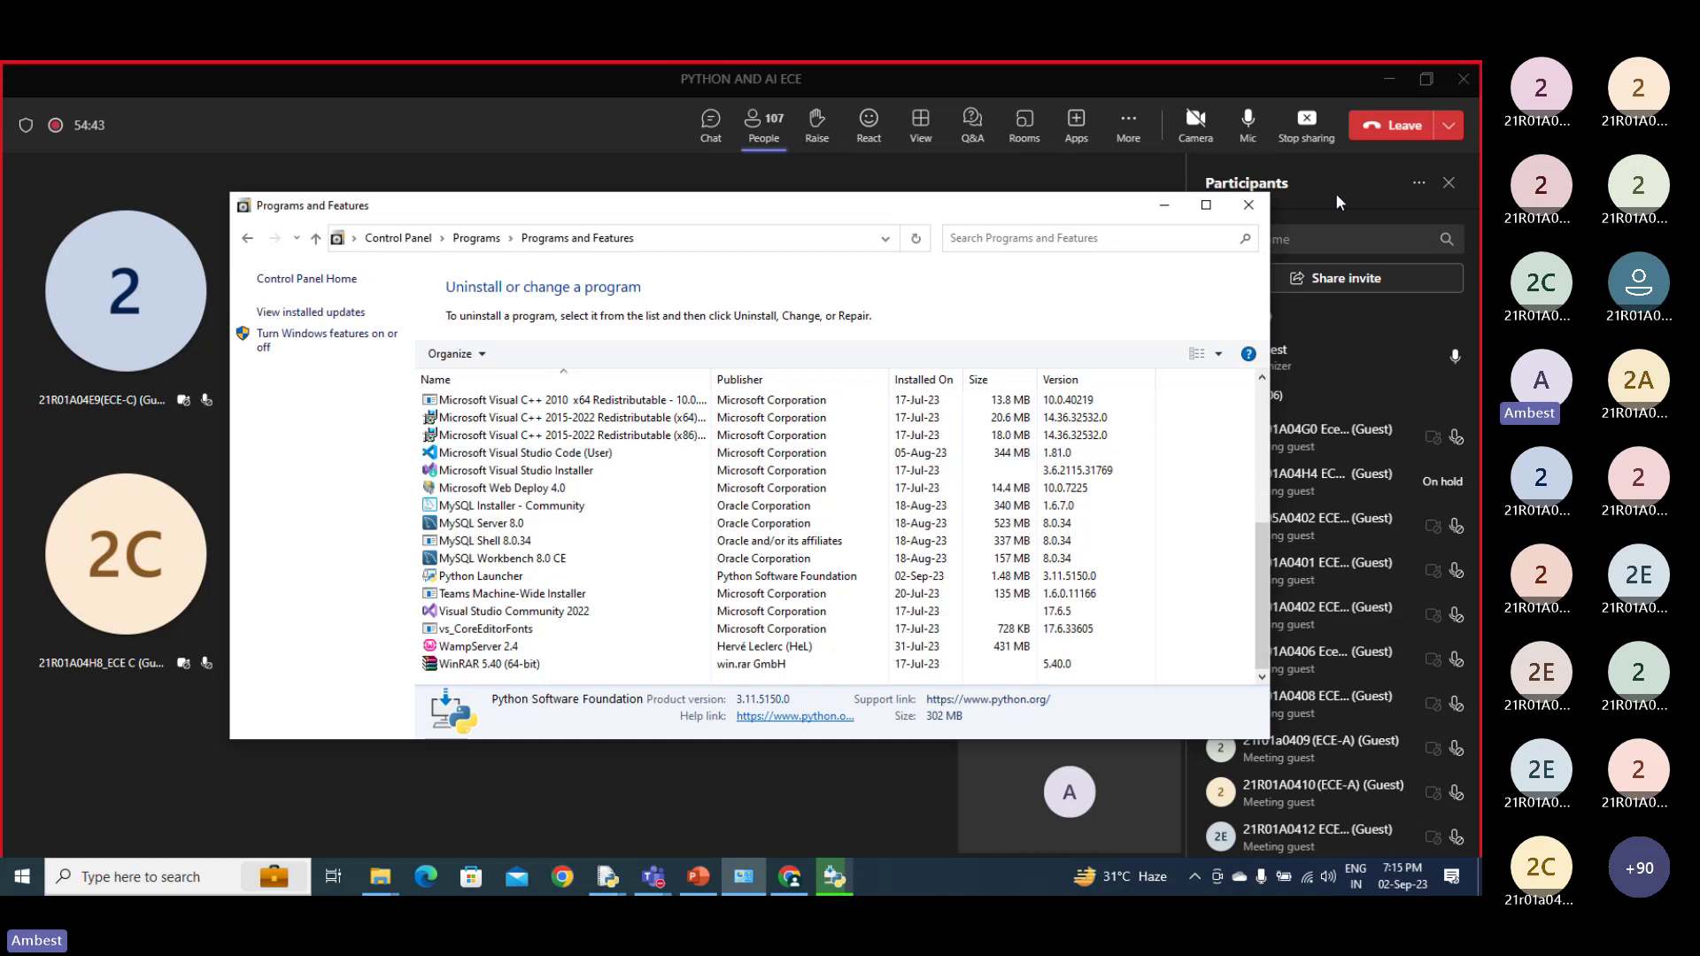
{"action": "left_click", "coordinate": [1250, 206]}
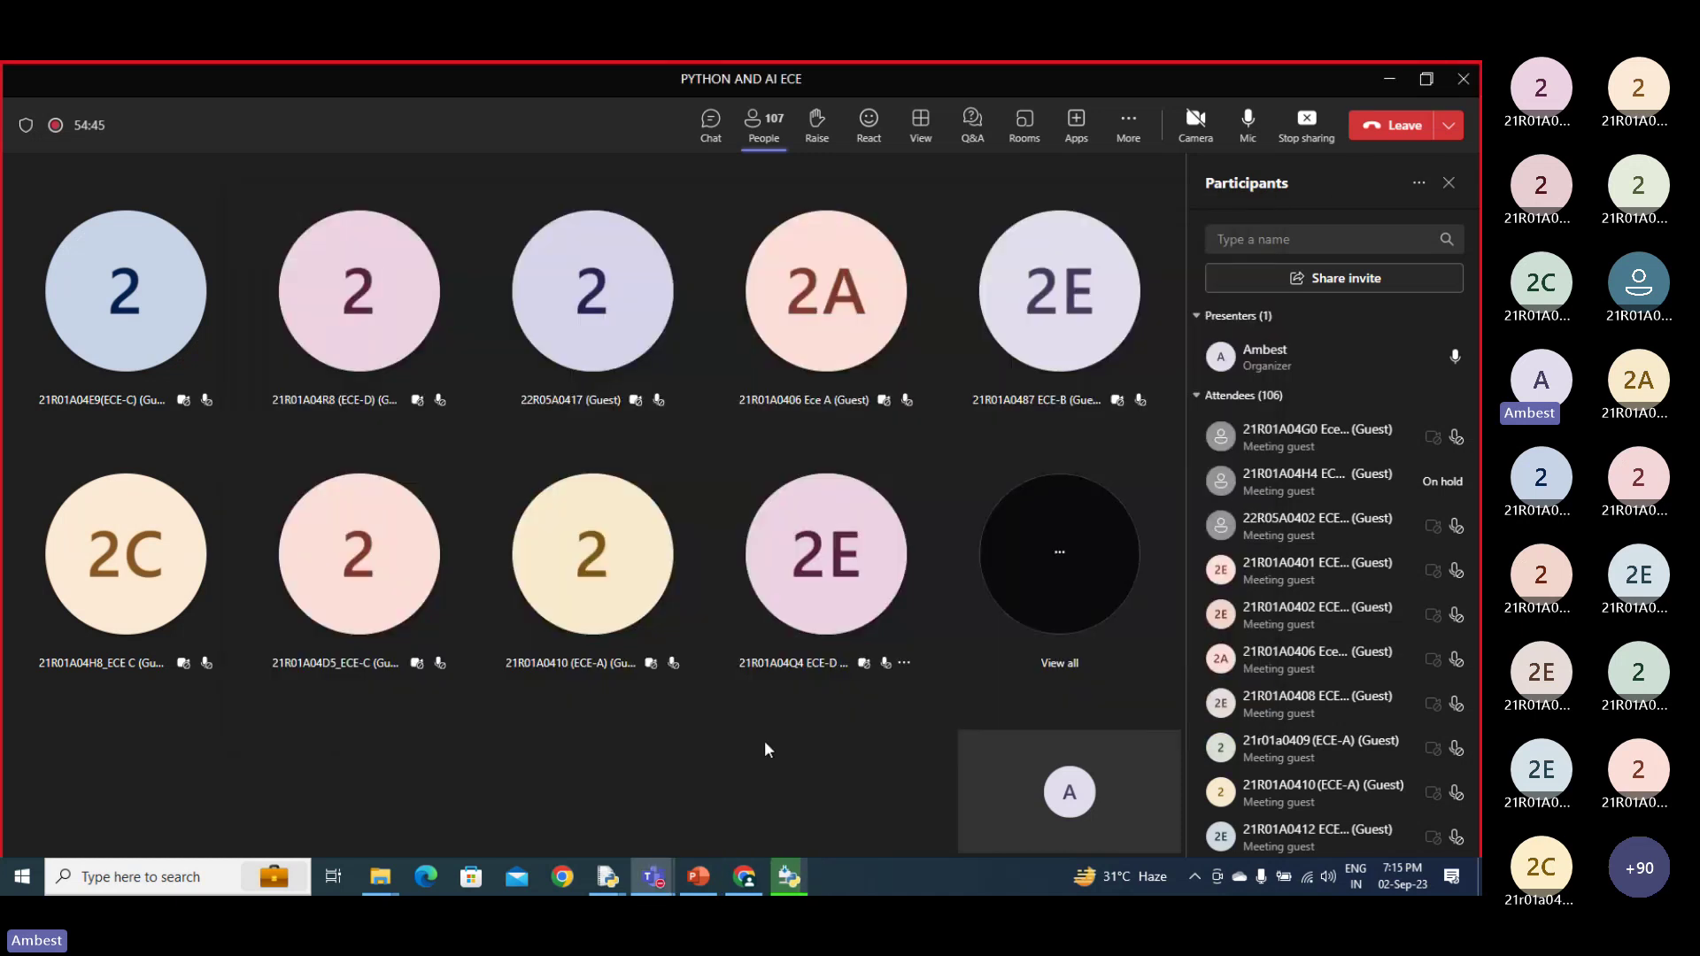
Switch to the Python downloads page in Chrome and bring up the Python setup window to check the installation progress.
{"action": "left_click", "coordinate": [745, 885]}
{"action": "mouse_move", "coordinate": [791, 888]}
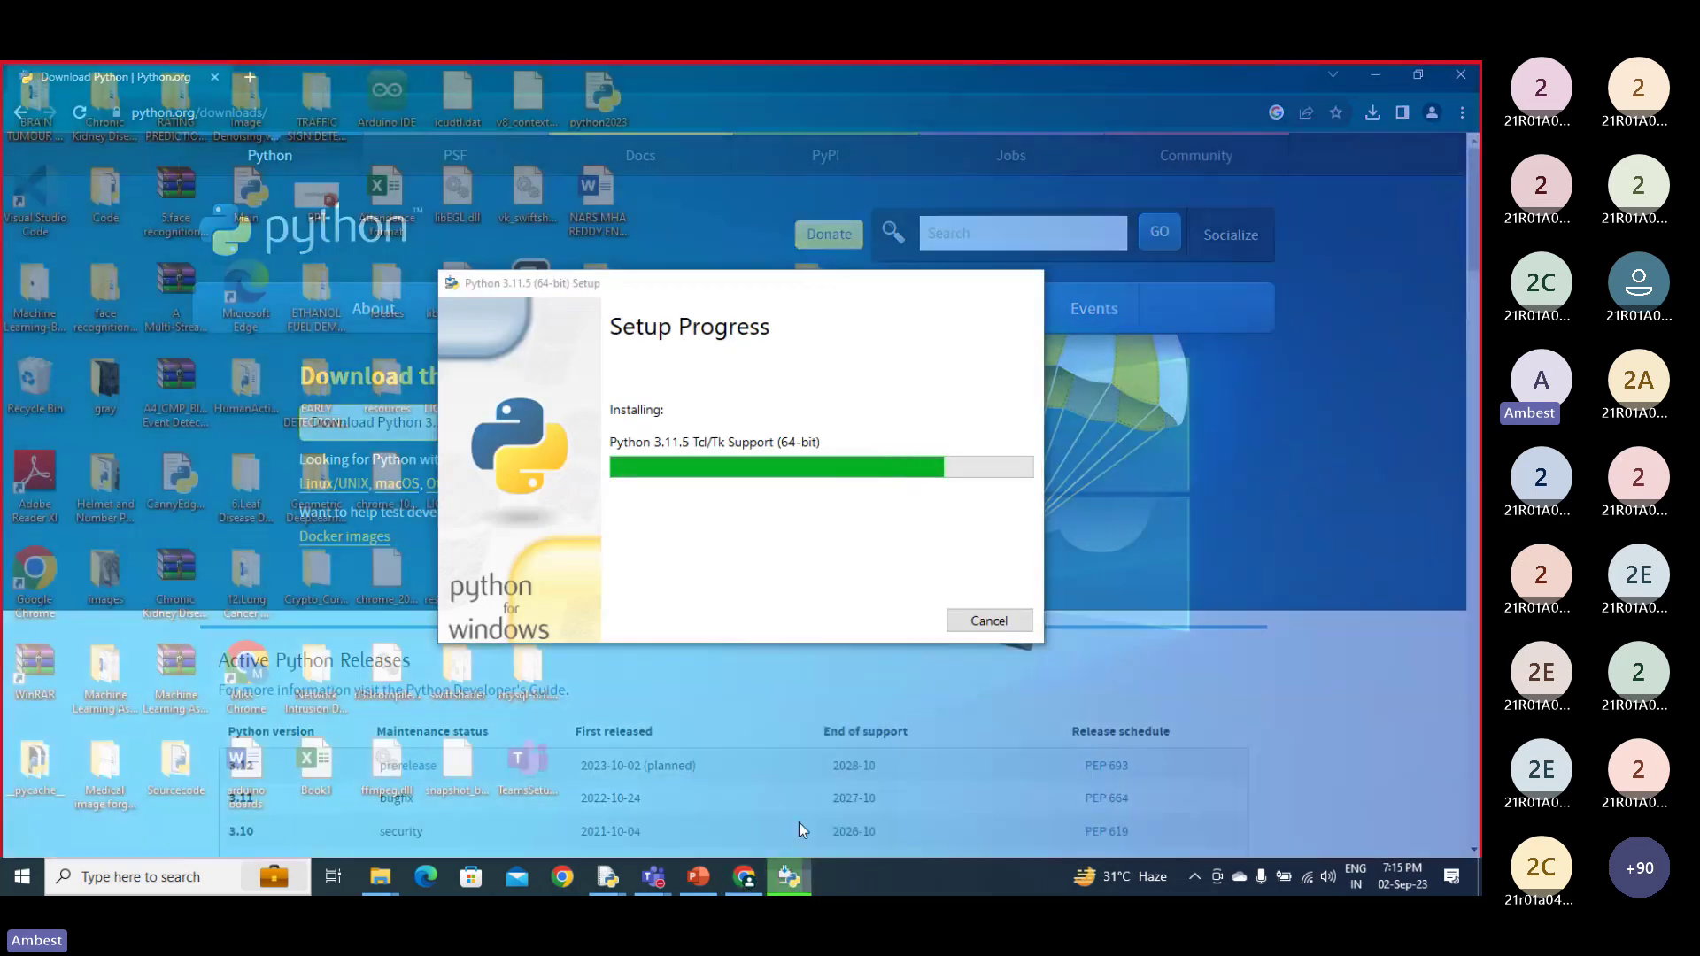
{"action": "left_click", "coordinate": [800, 823]}
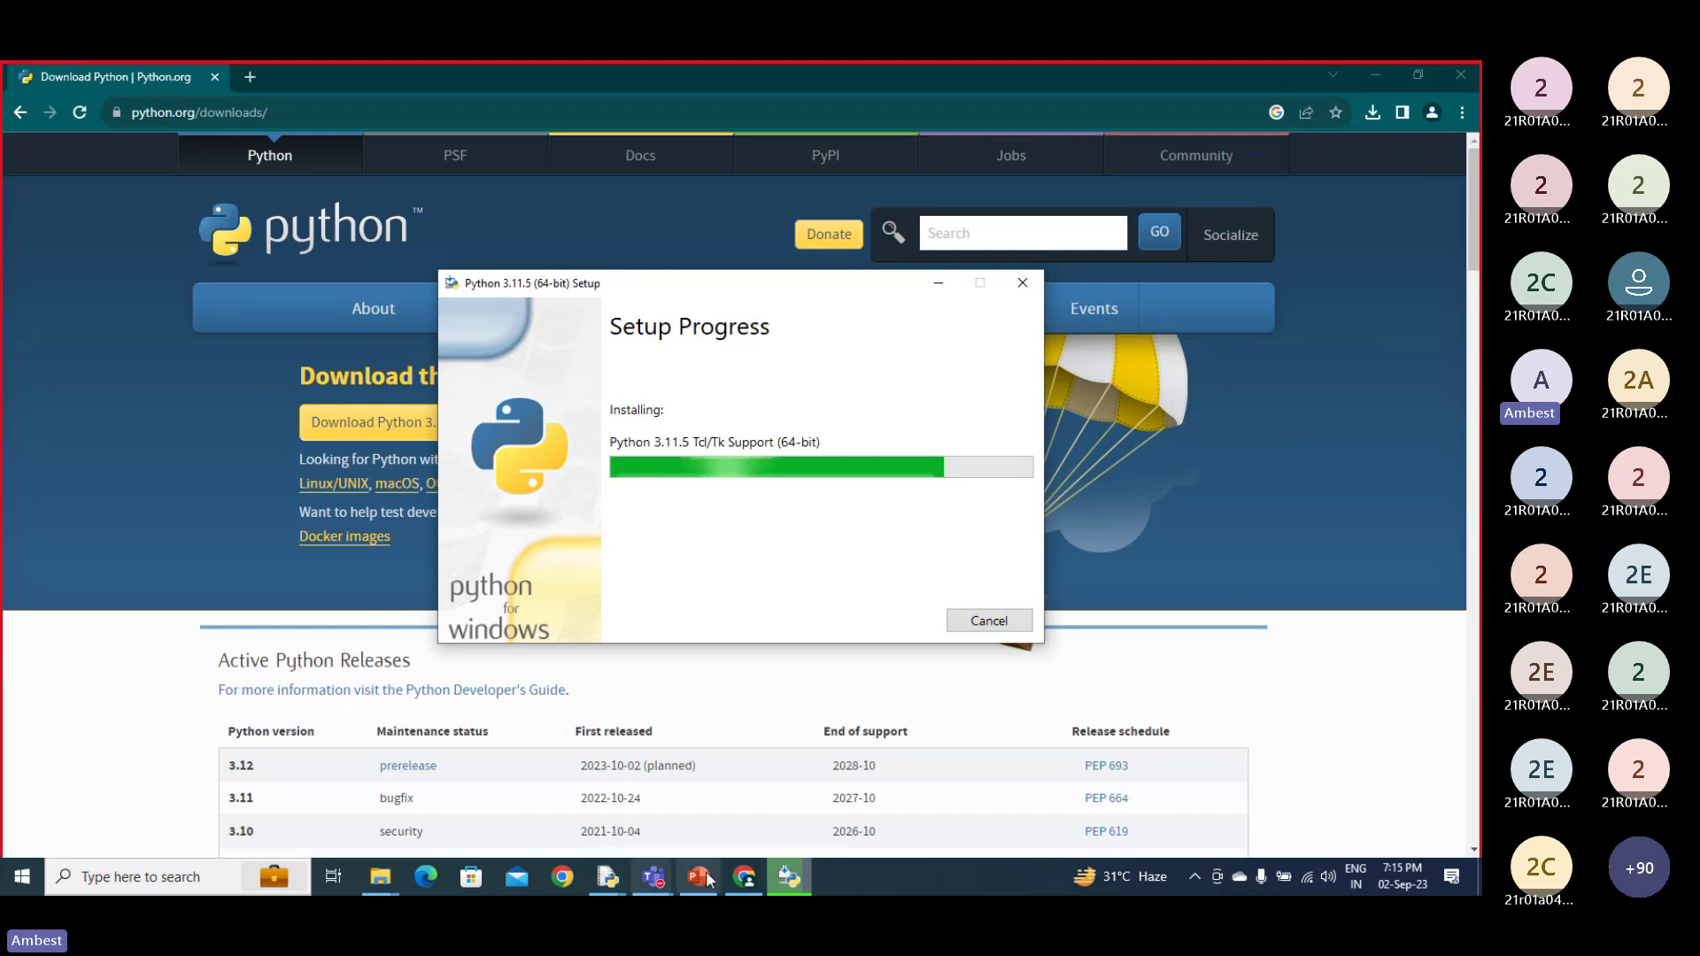
Switch to the Microsoft Teams meeting and admit the guest waiting in the lobby.
{"action": "mouse_move", "coordinate": [659, 881]}
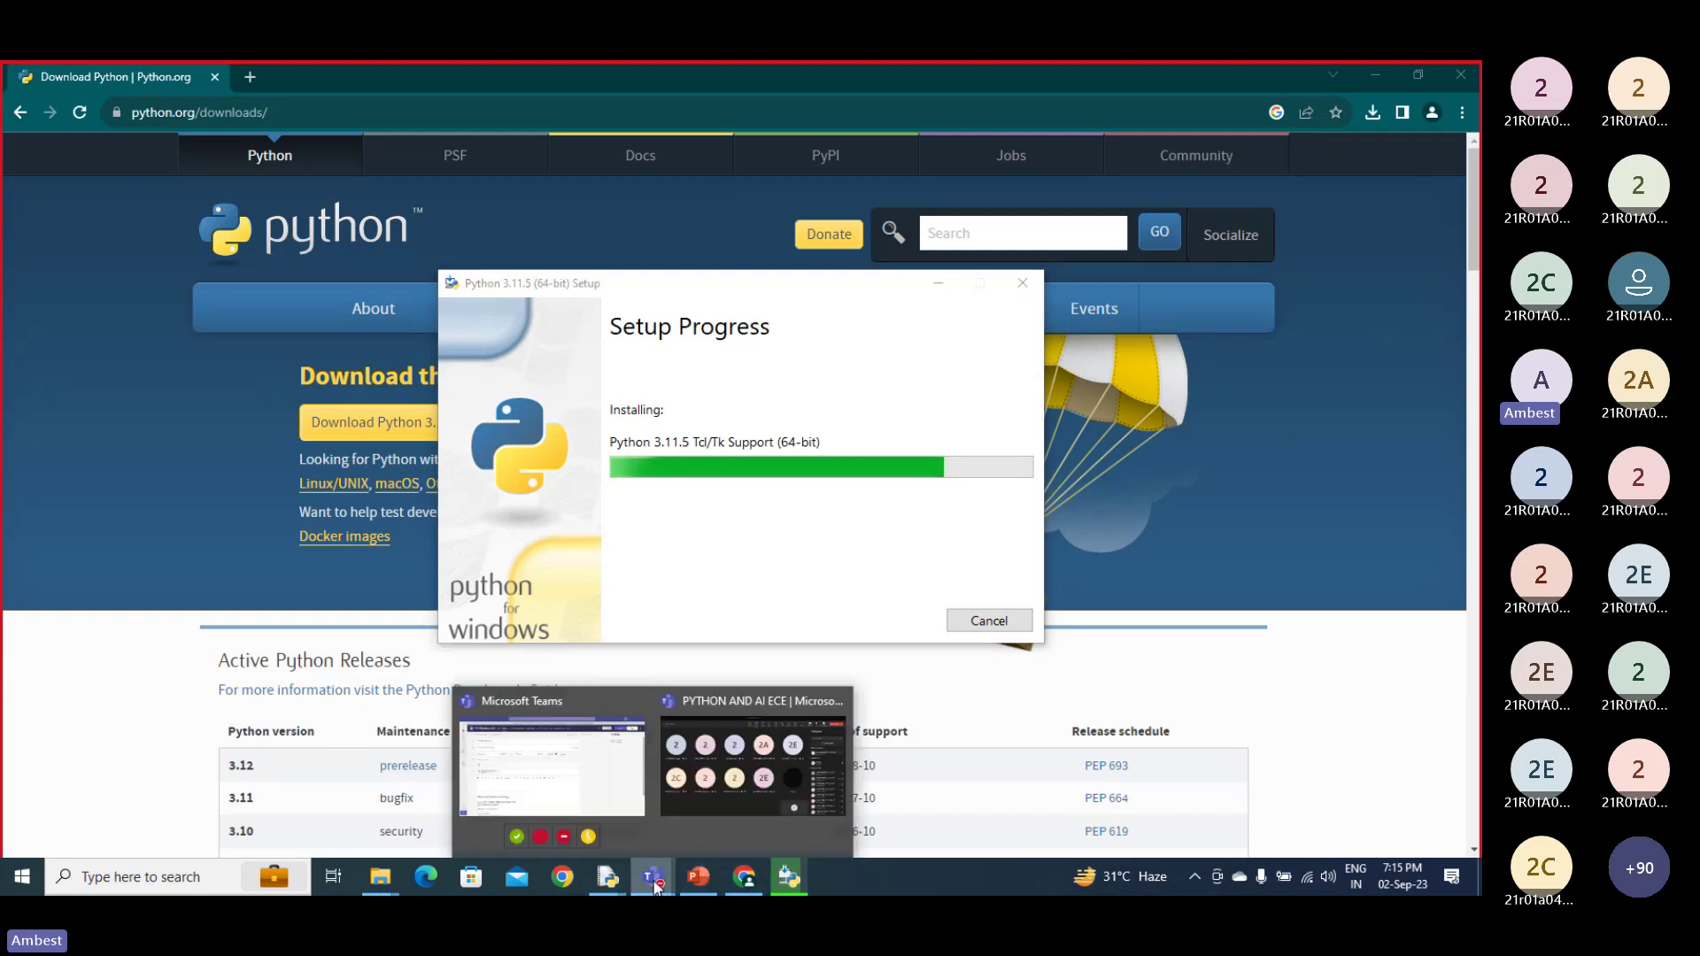
{"action": "left_click", "coordinate": [720, 811]}
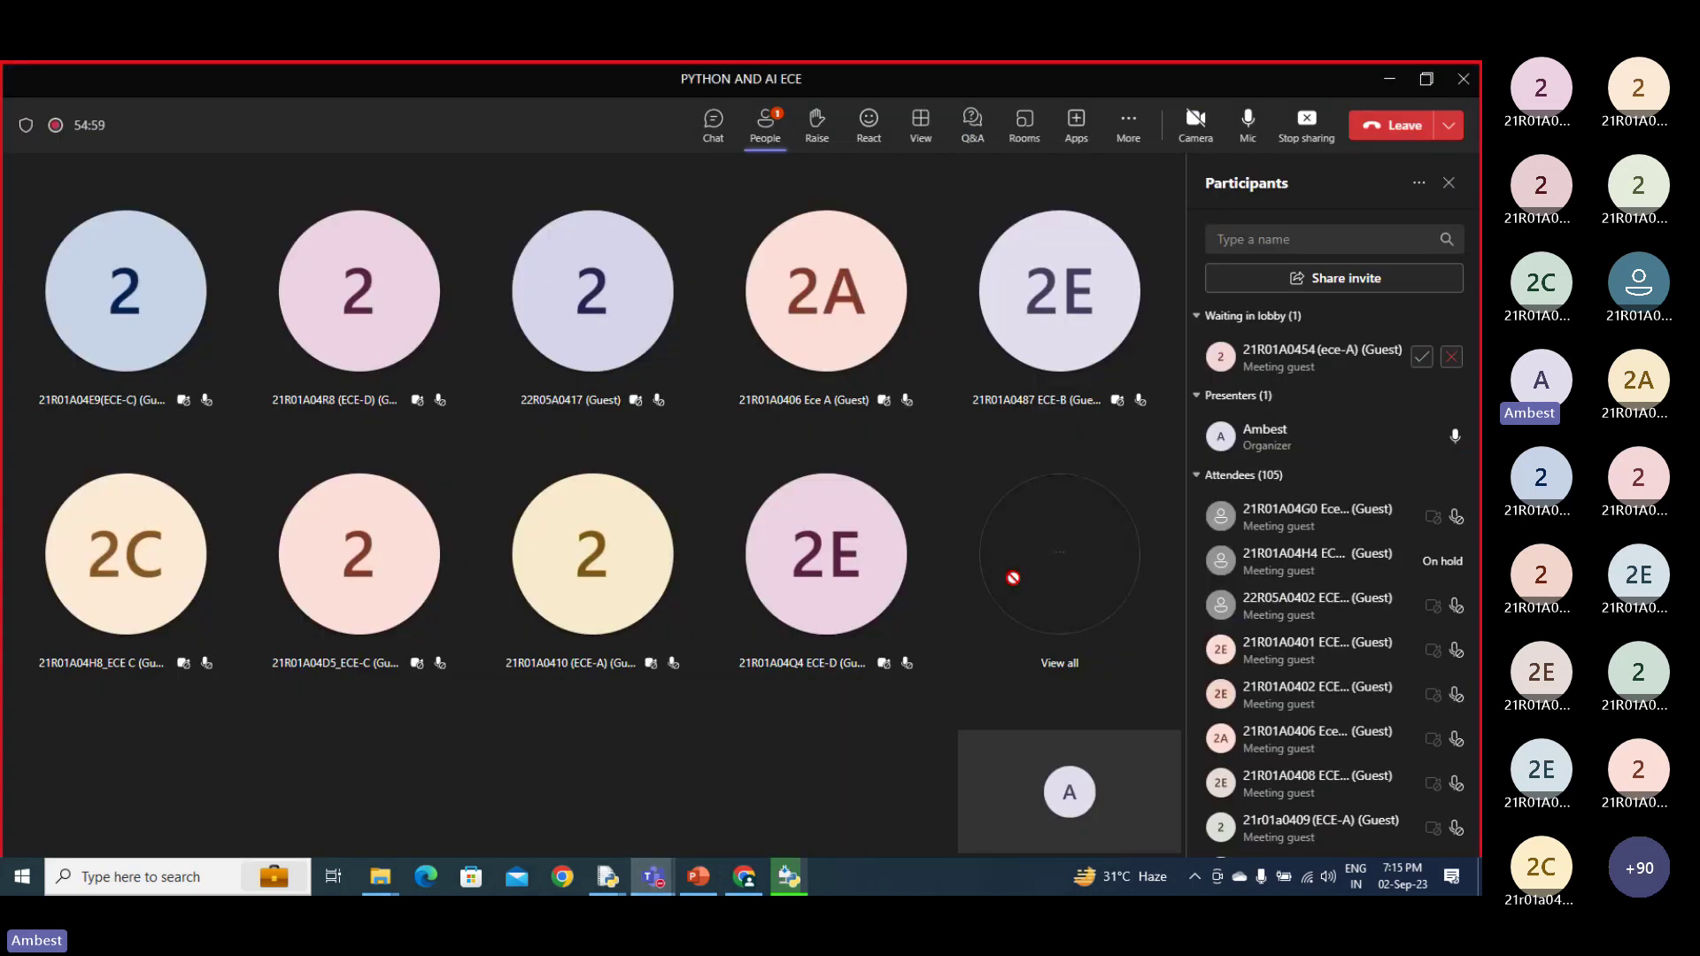
{"action": "left_click", "coordinate": [1421, 357]}
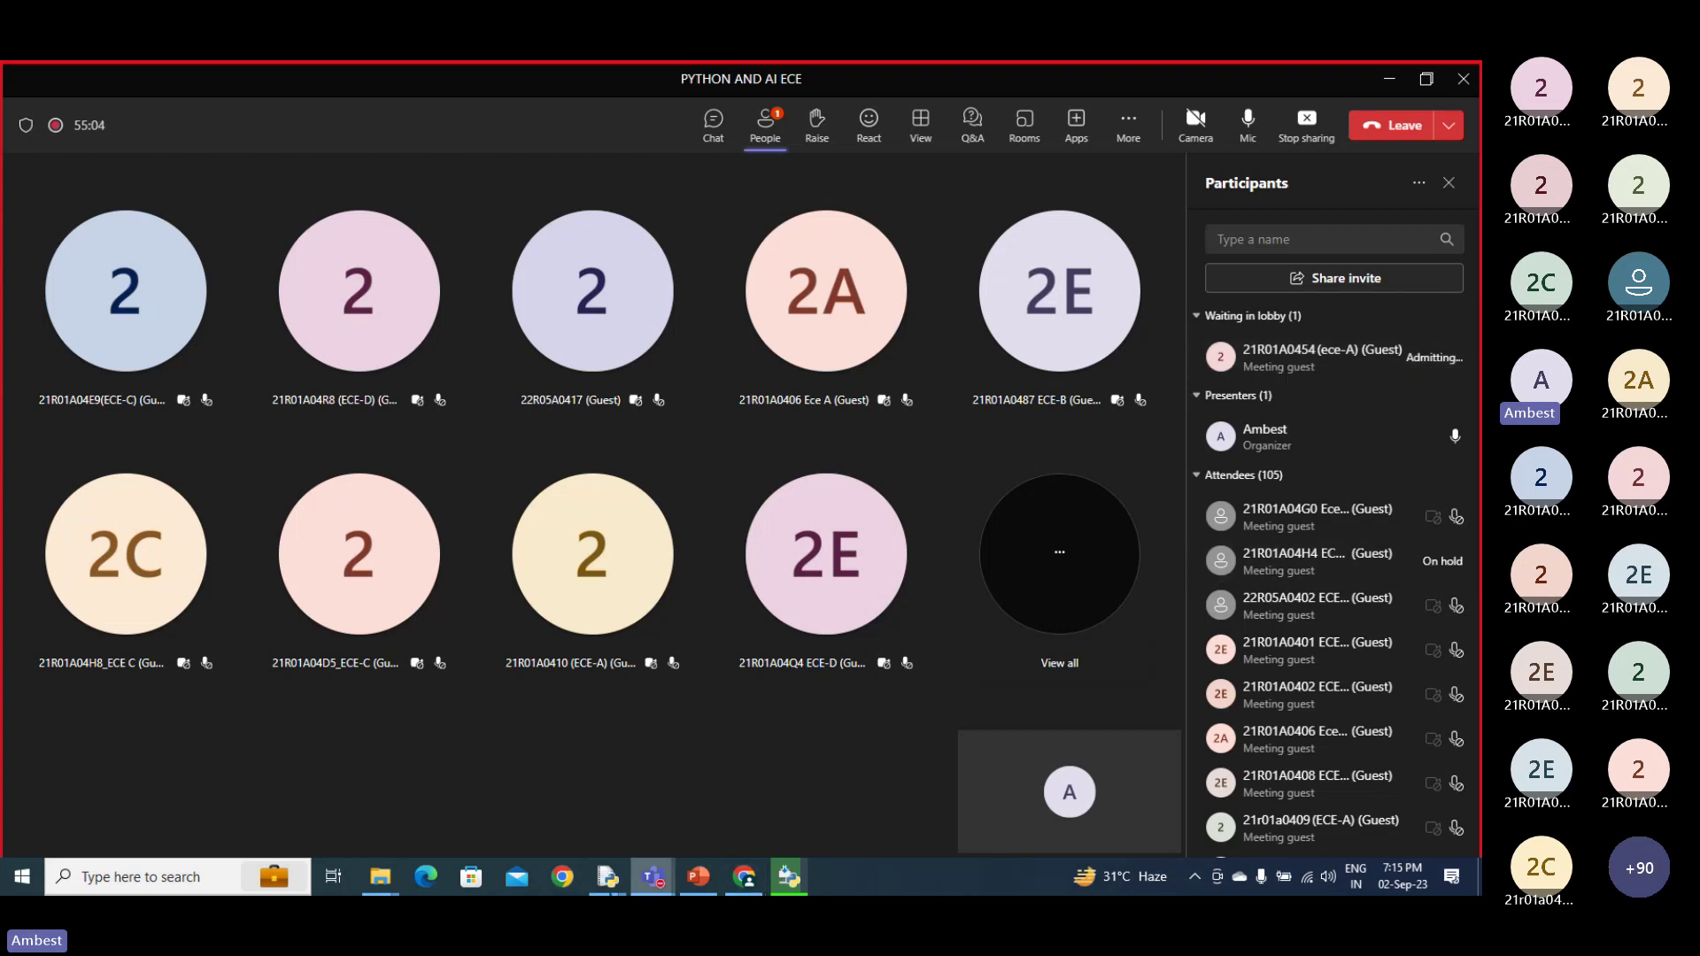
{"action": "mouse_move", "coordinate": [666, 888]}
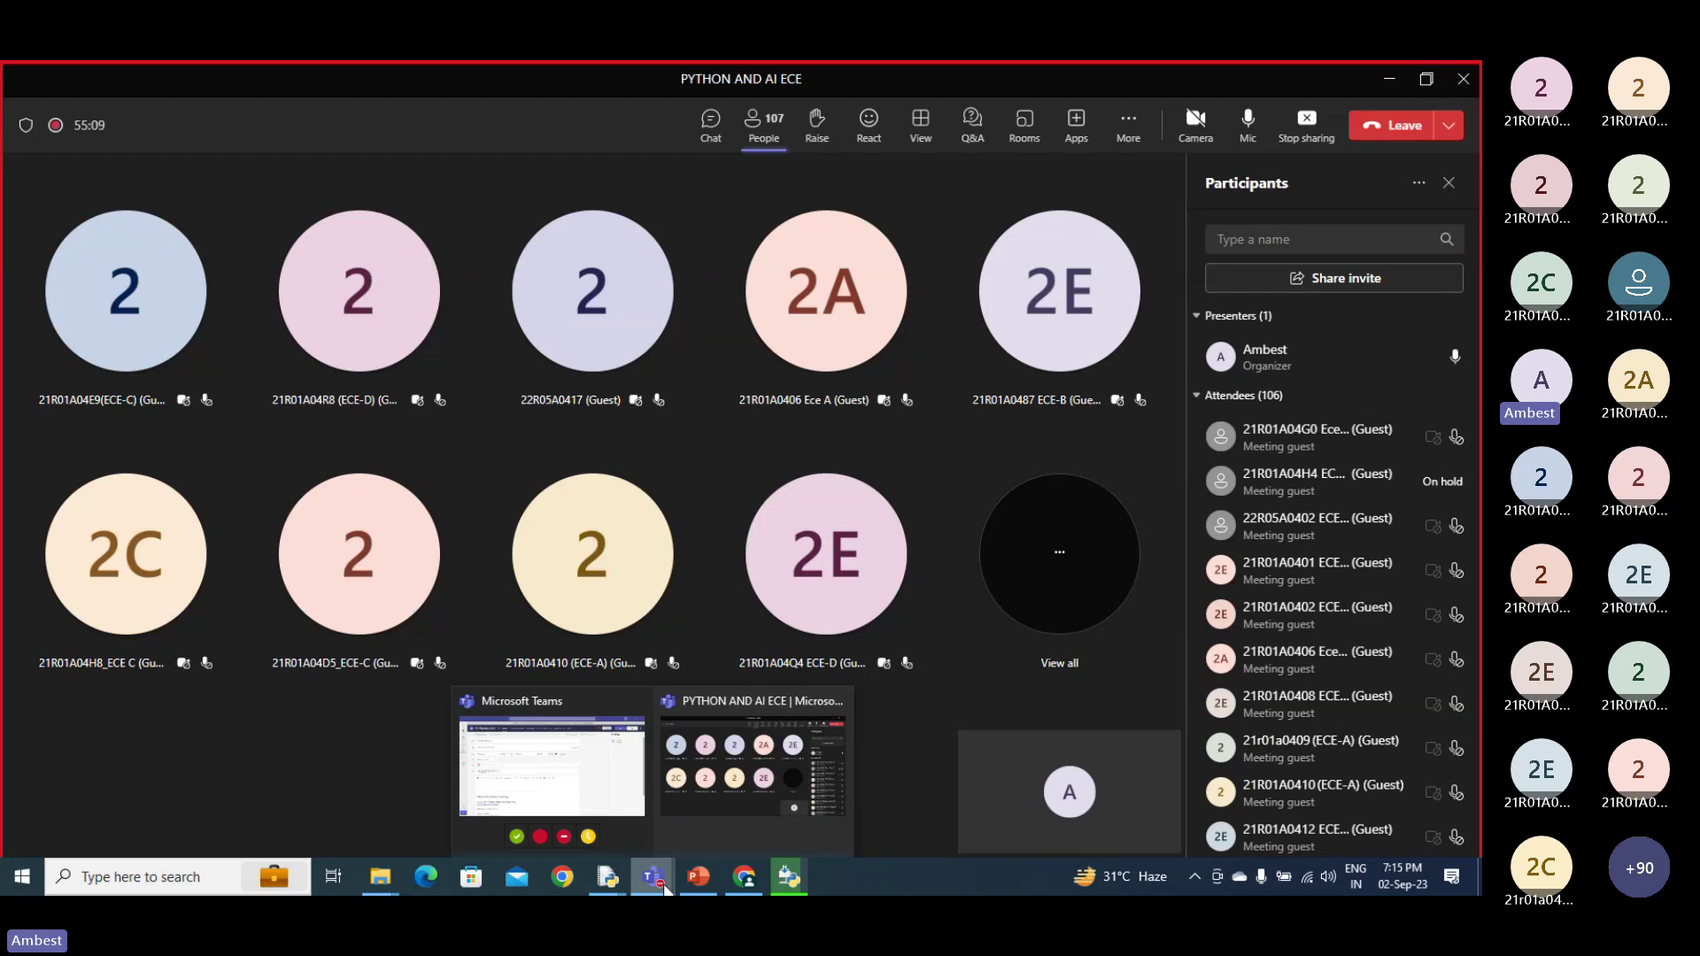
{"action": "left_click", "coordinate": [743, 797]}
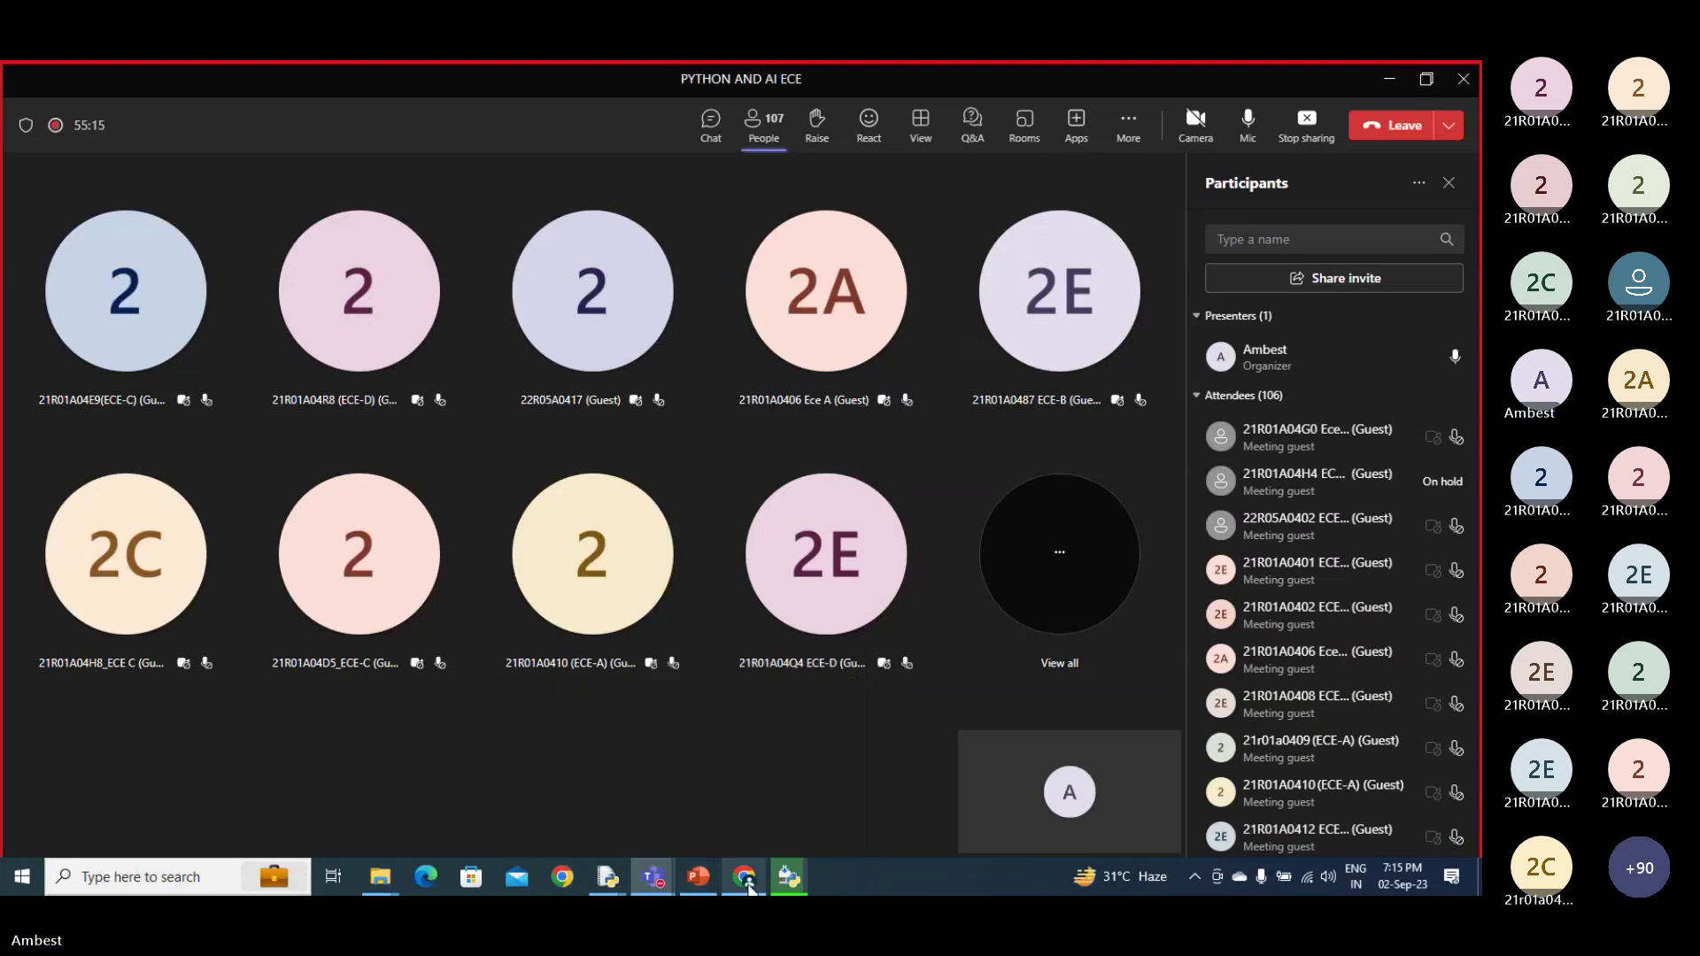
Check the Python setup progress before and after viewing the "What is data type ?" slide in PowerPoint.
{"action": "mouse_move", "coordinate": [797, 886]}
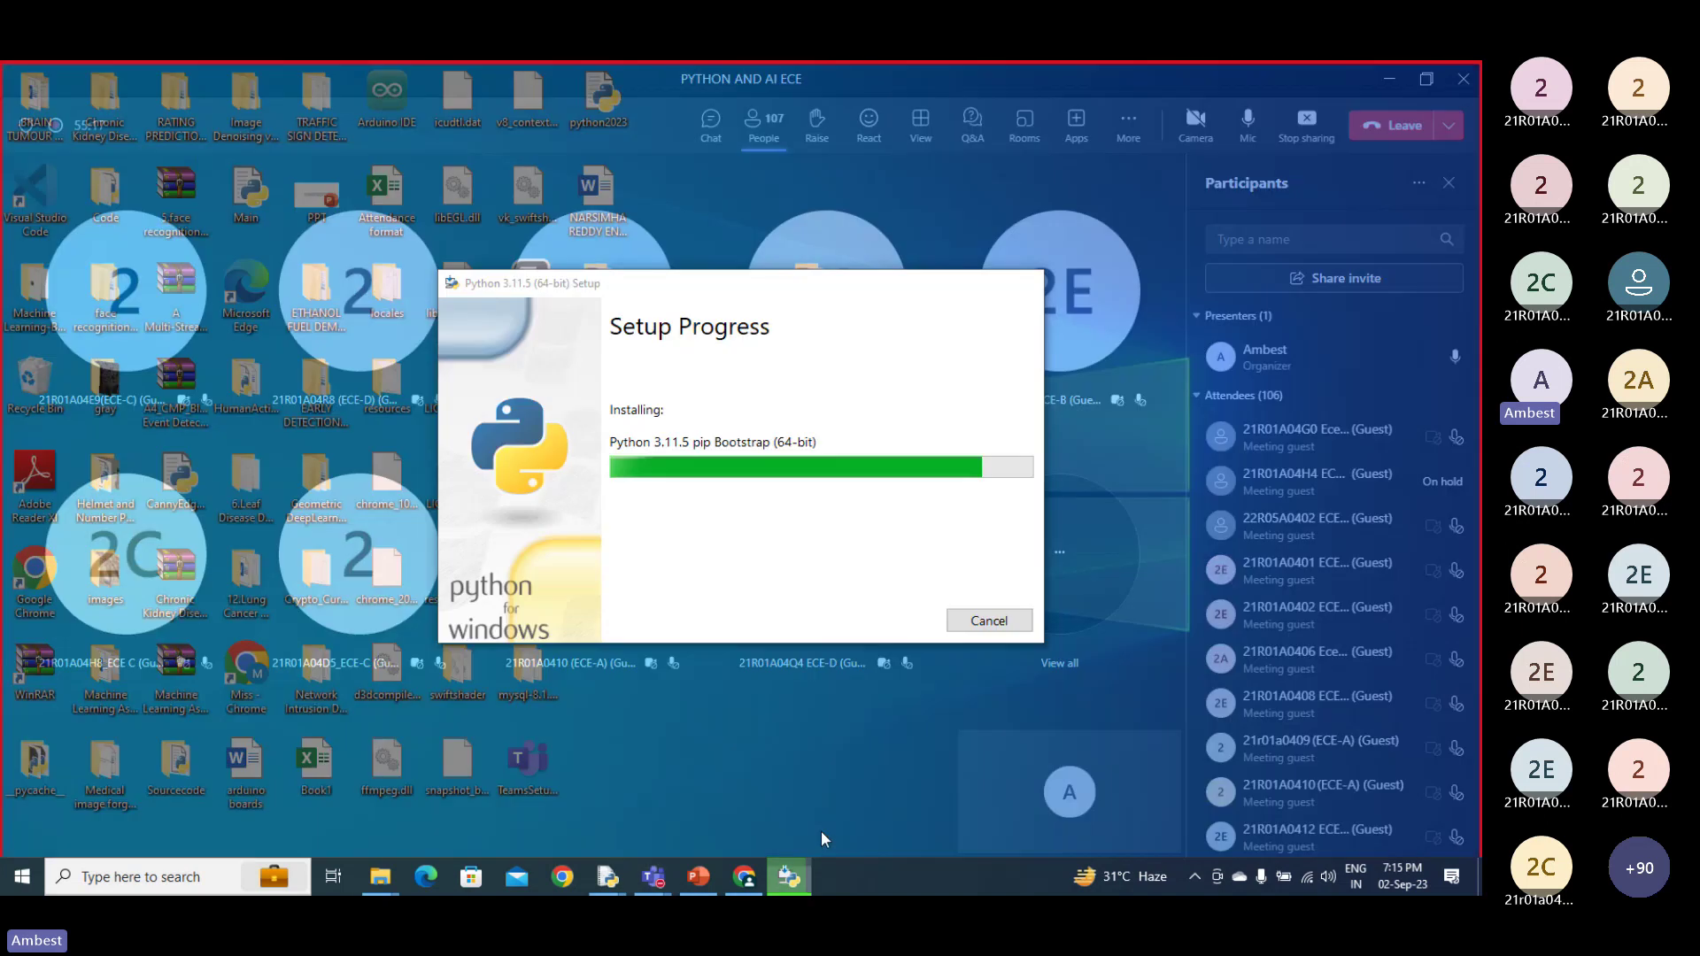
{"action": "left_click", "coordinate": [821, 830]}
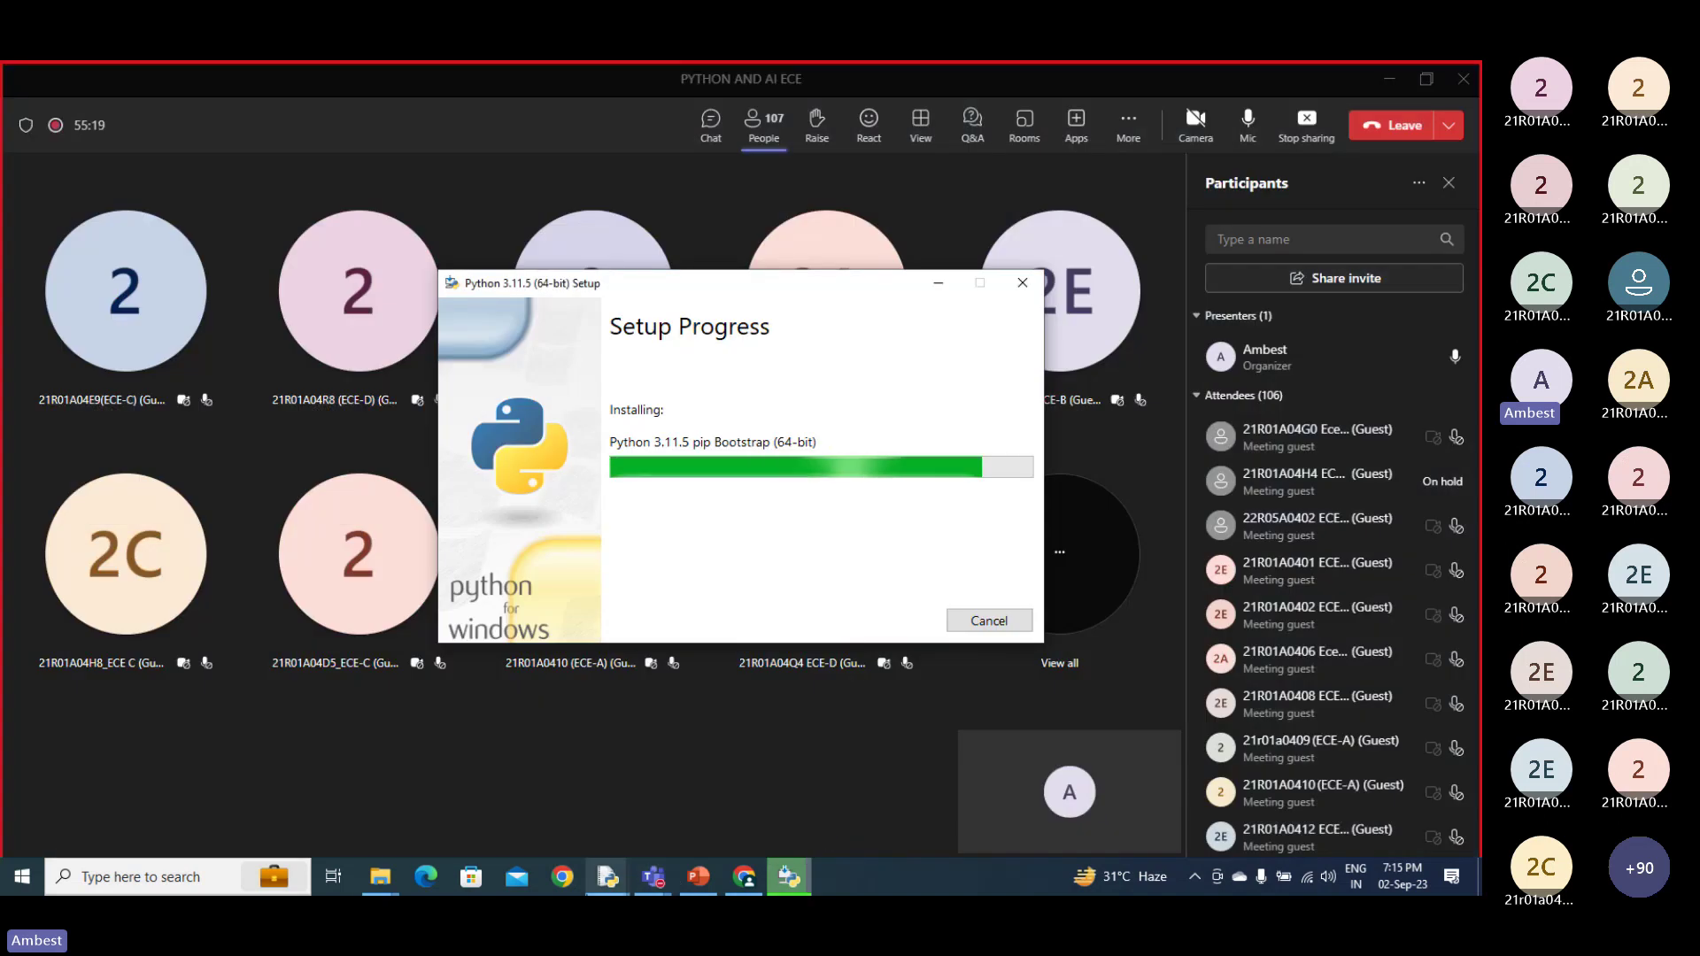
{"action": "mouse_move", "coordinate": [607, 879]}
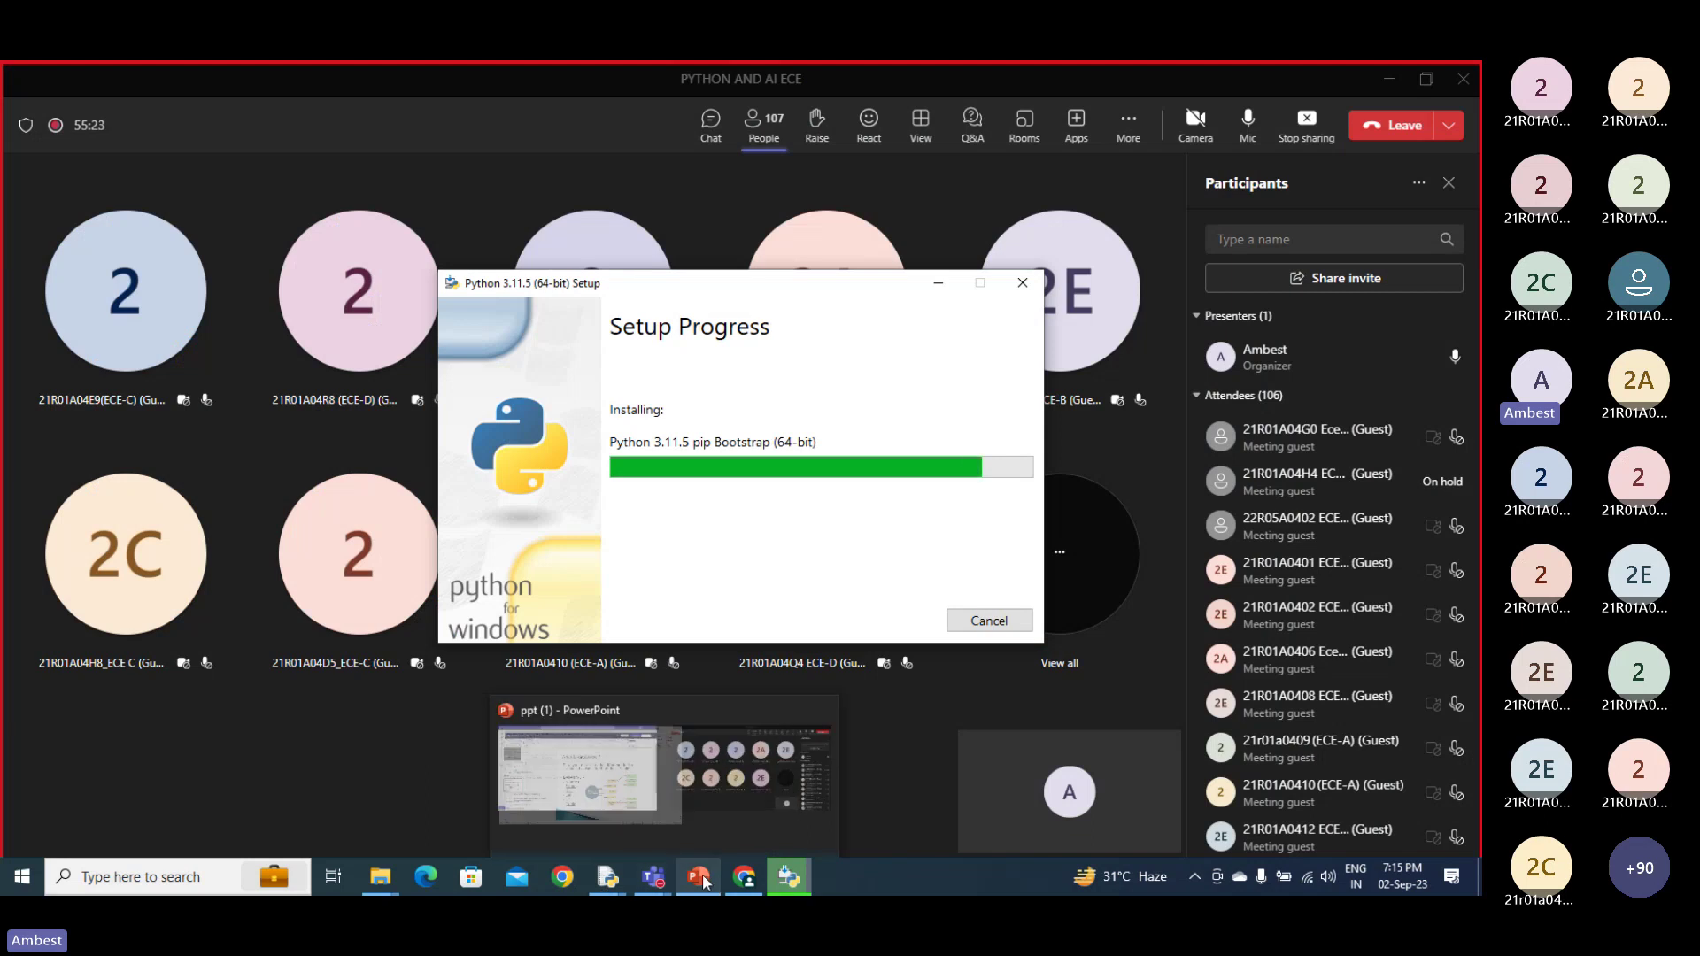
{"action": "mouse_move", "coordinate": [705, 779]}
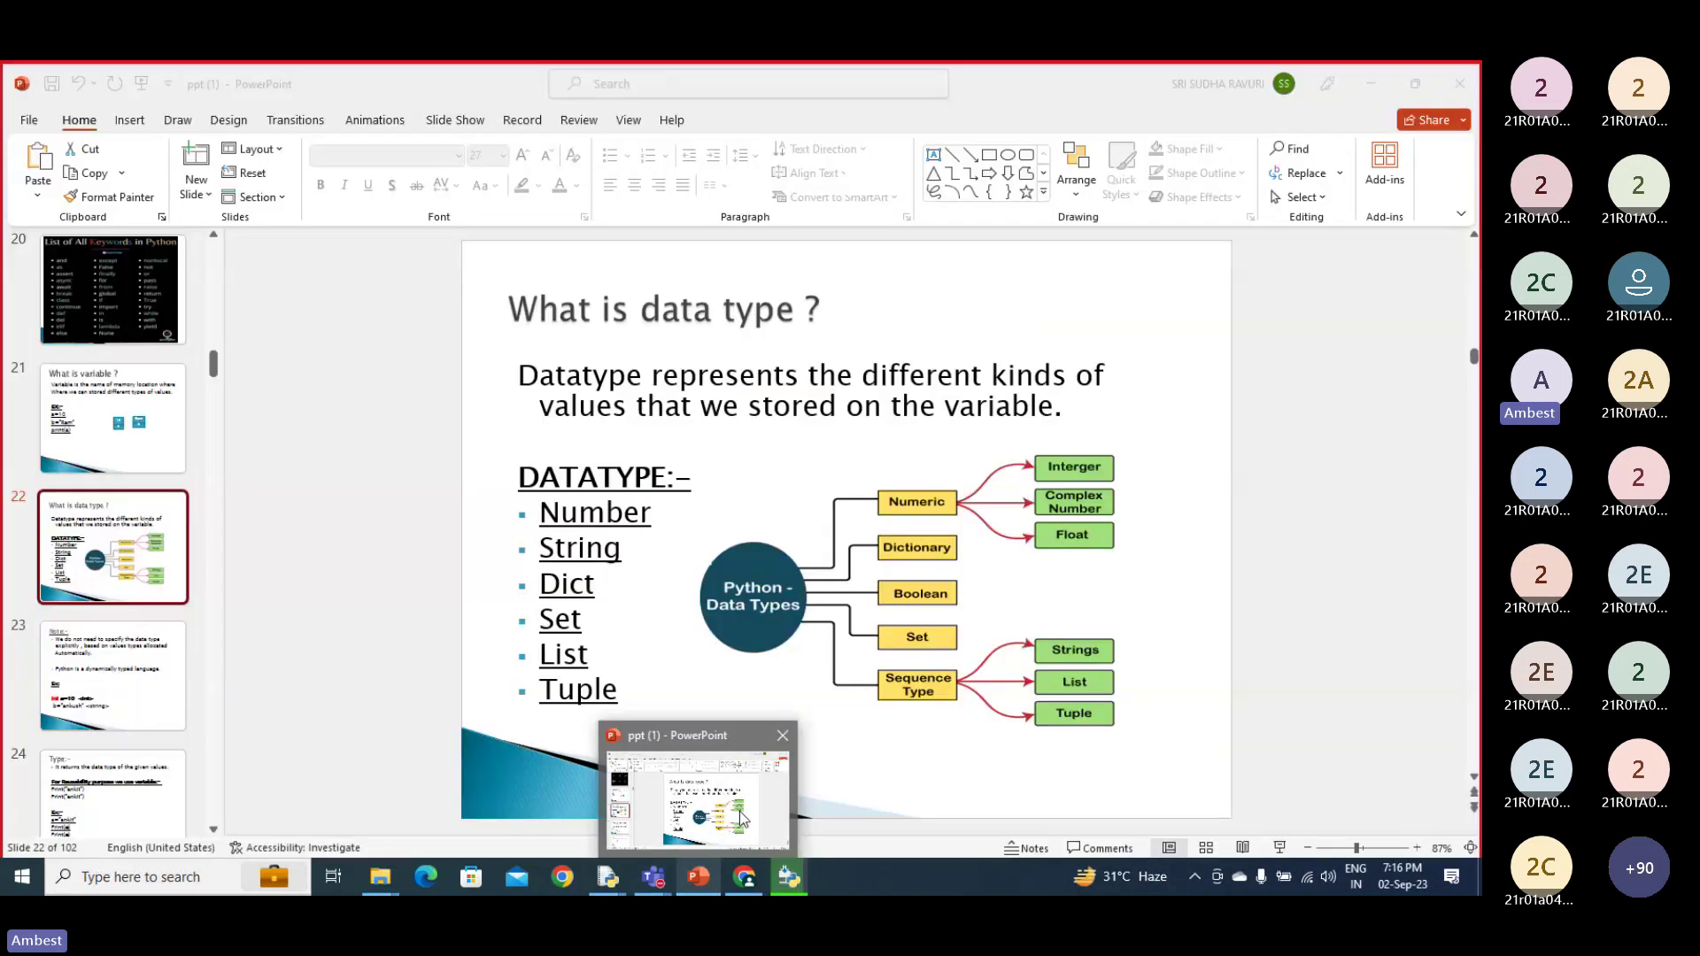
{"action": "left_click", "coordinate": [738, 835]}
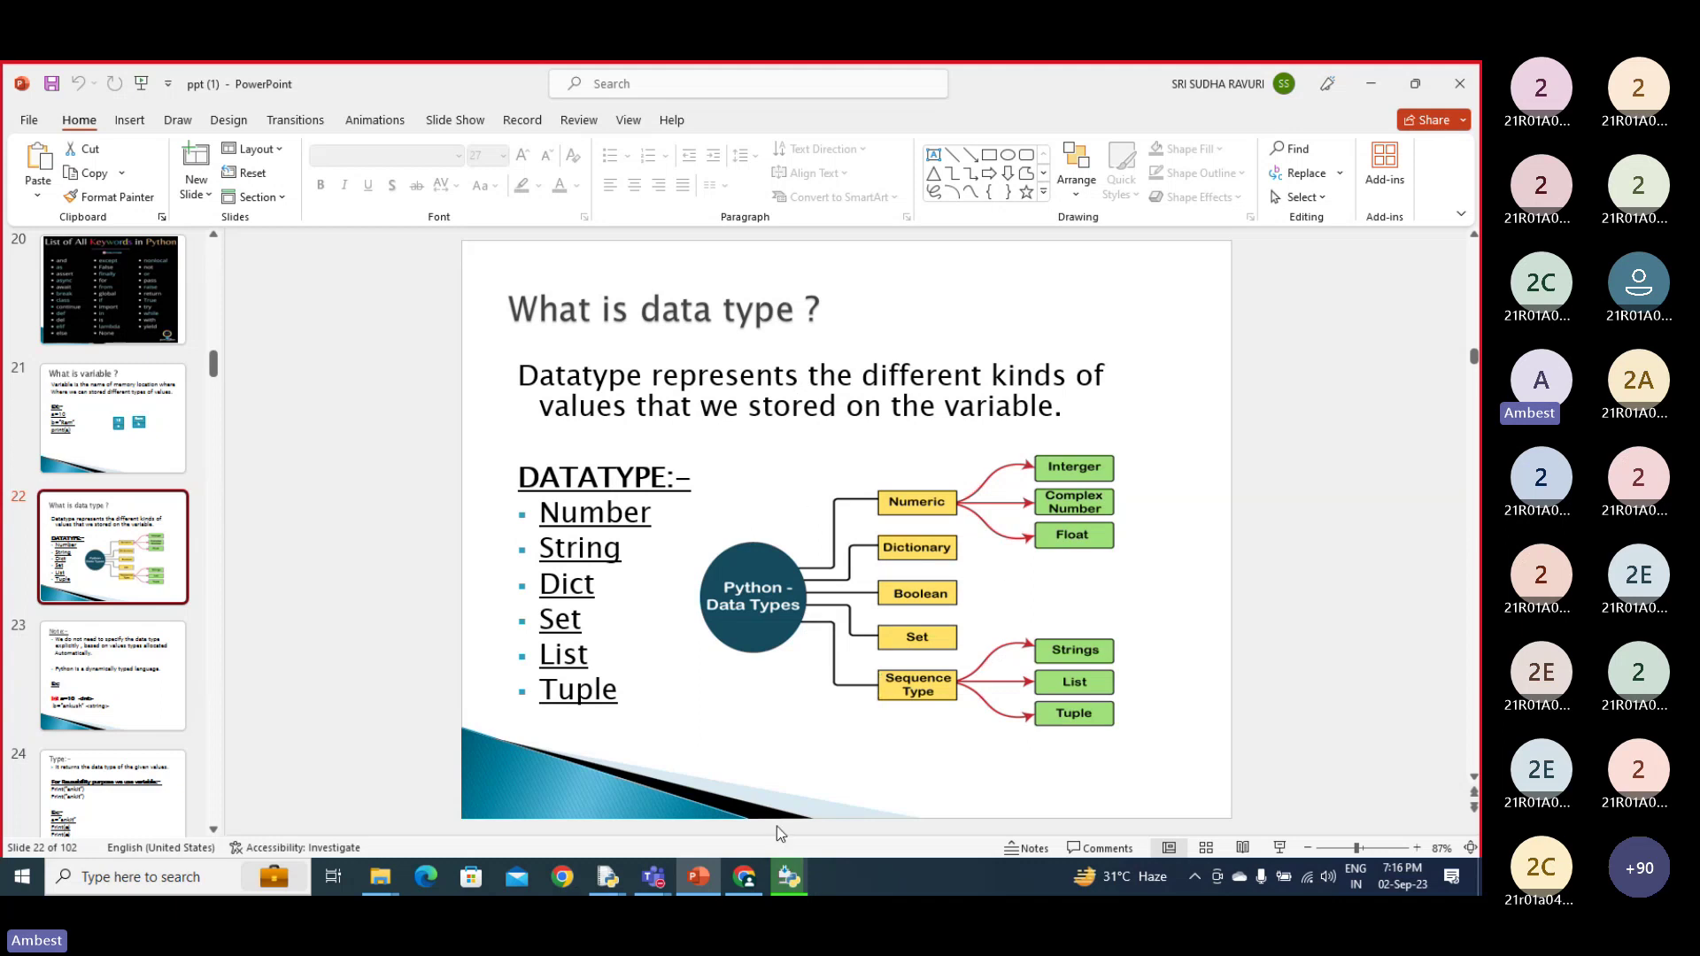
{"action": "left_click", "coordinate": [779, 885]}
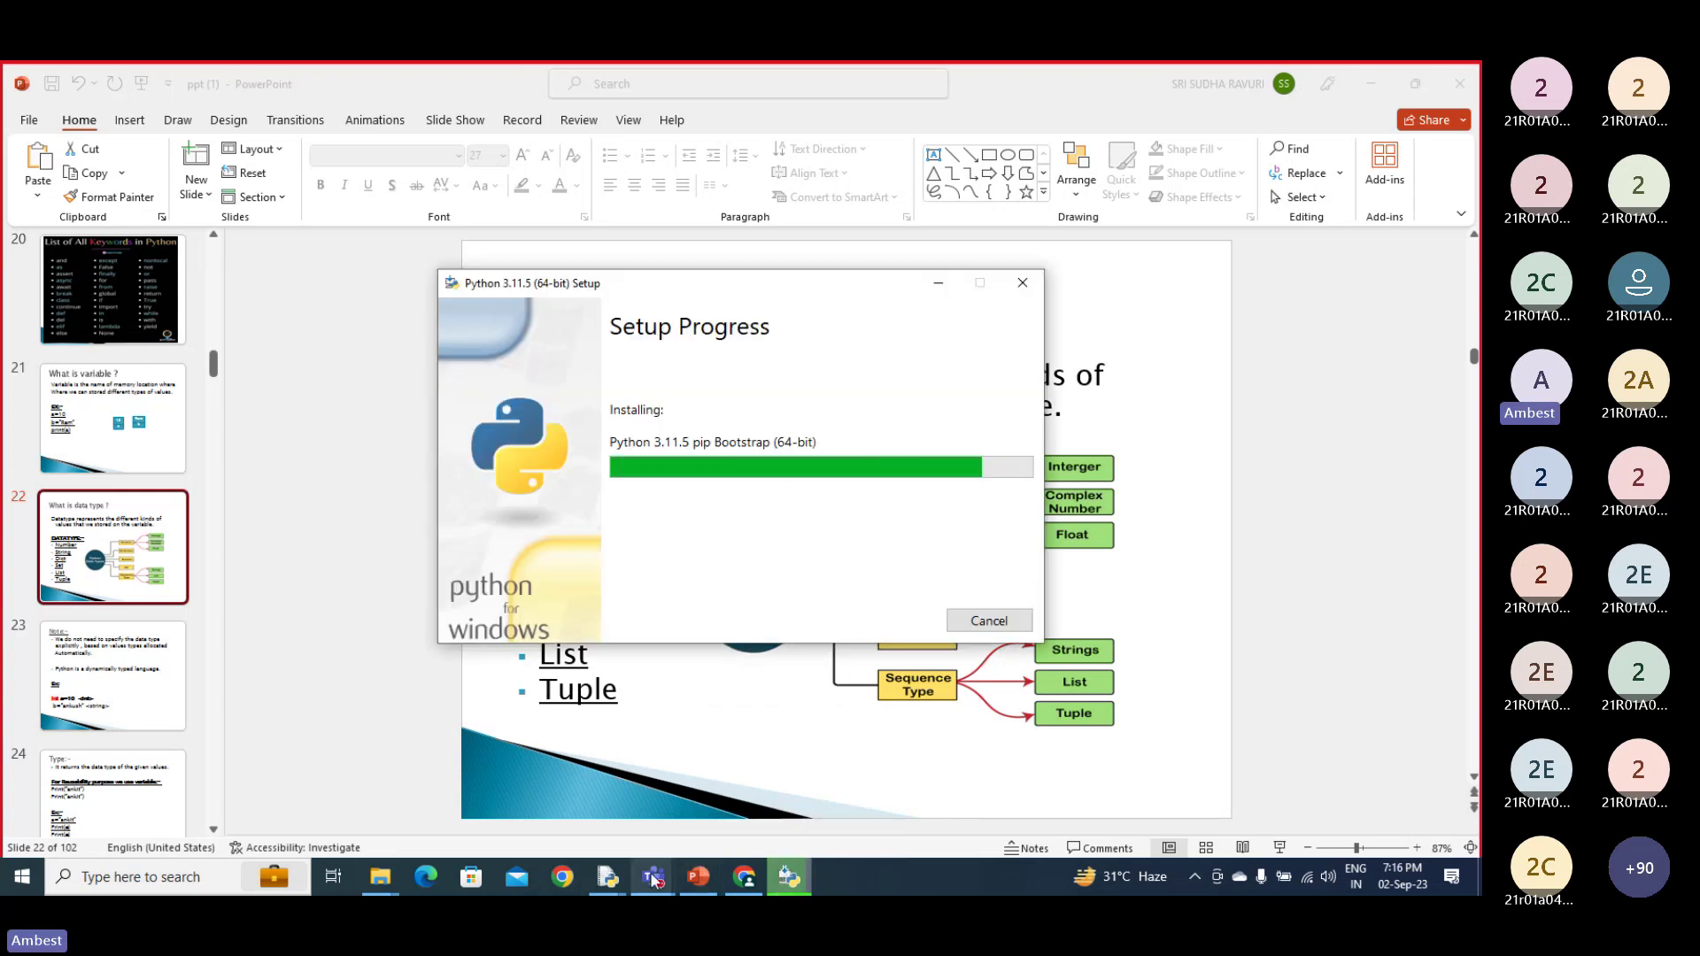
Return to the PYTHON AND AI ECE meeting in Microsoft Teams and admit the next guest from the lobby.
{"action": "mouse_move", "coordinate": [651, 879]}
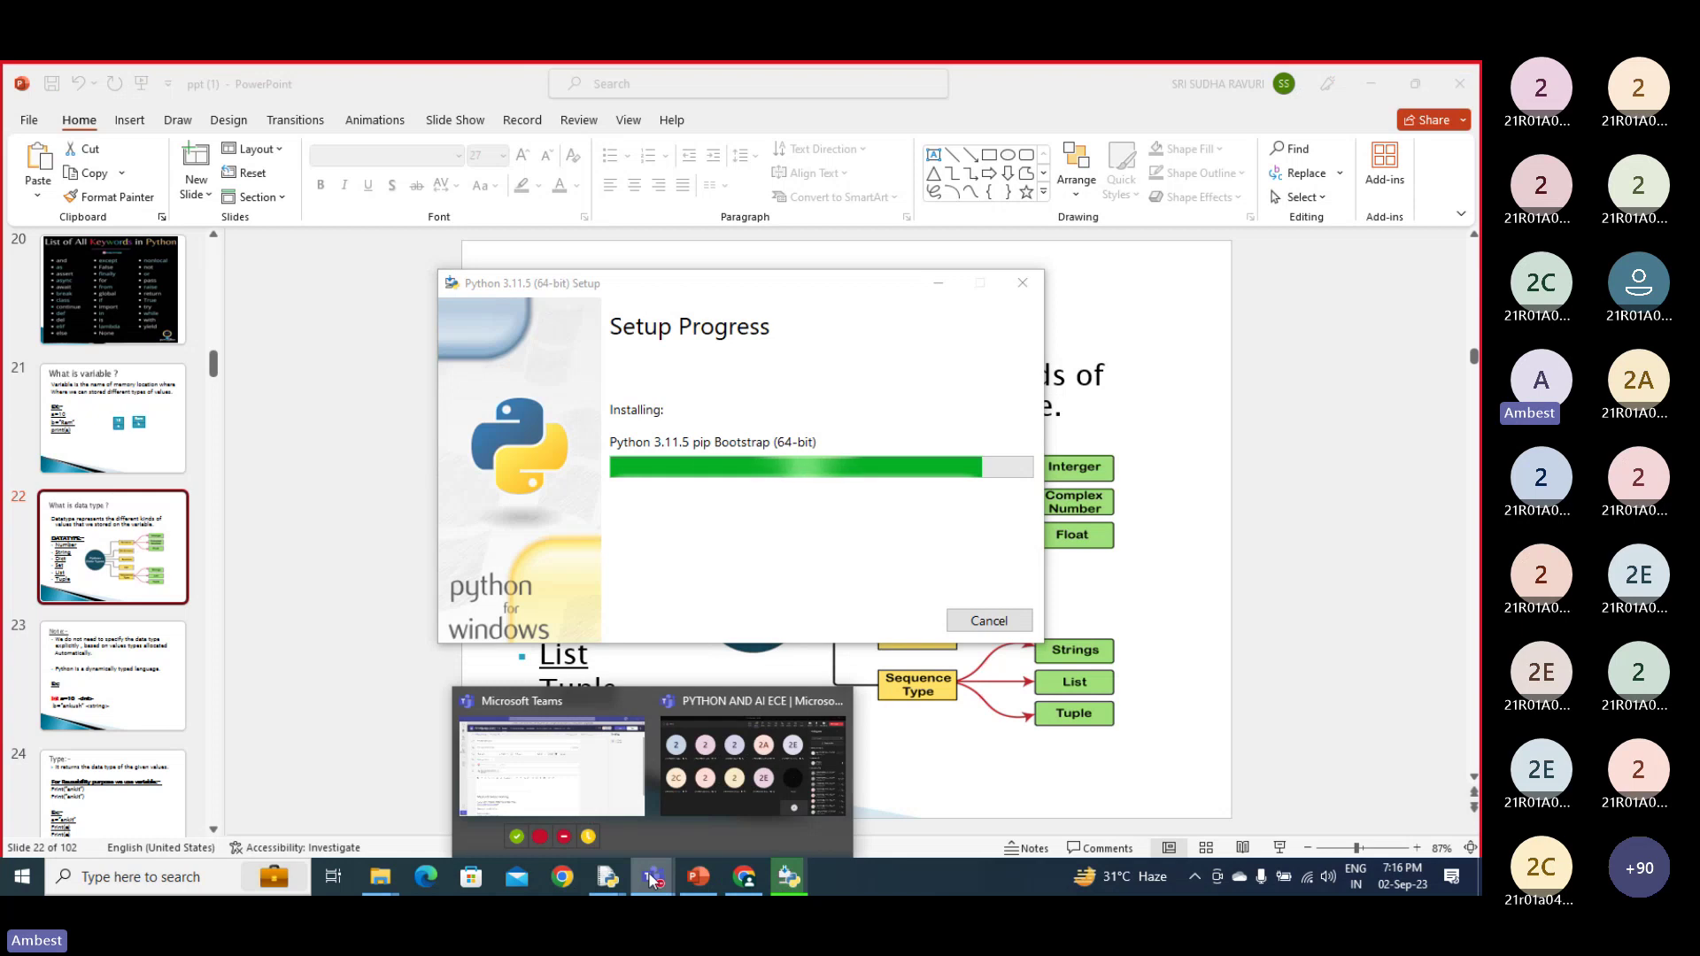
{"action": "left_click", "coordinate": [651, 880]}
{"action": "mouse_move", "coordinate": [652, 879]}
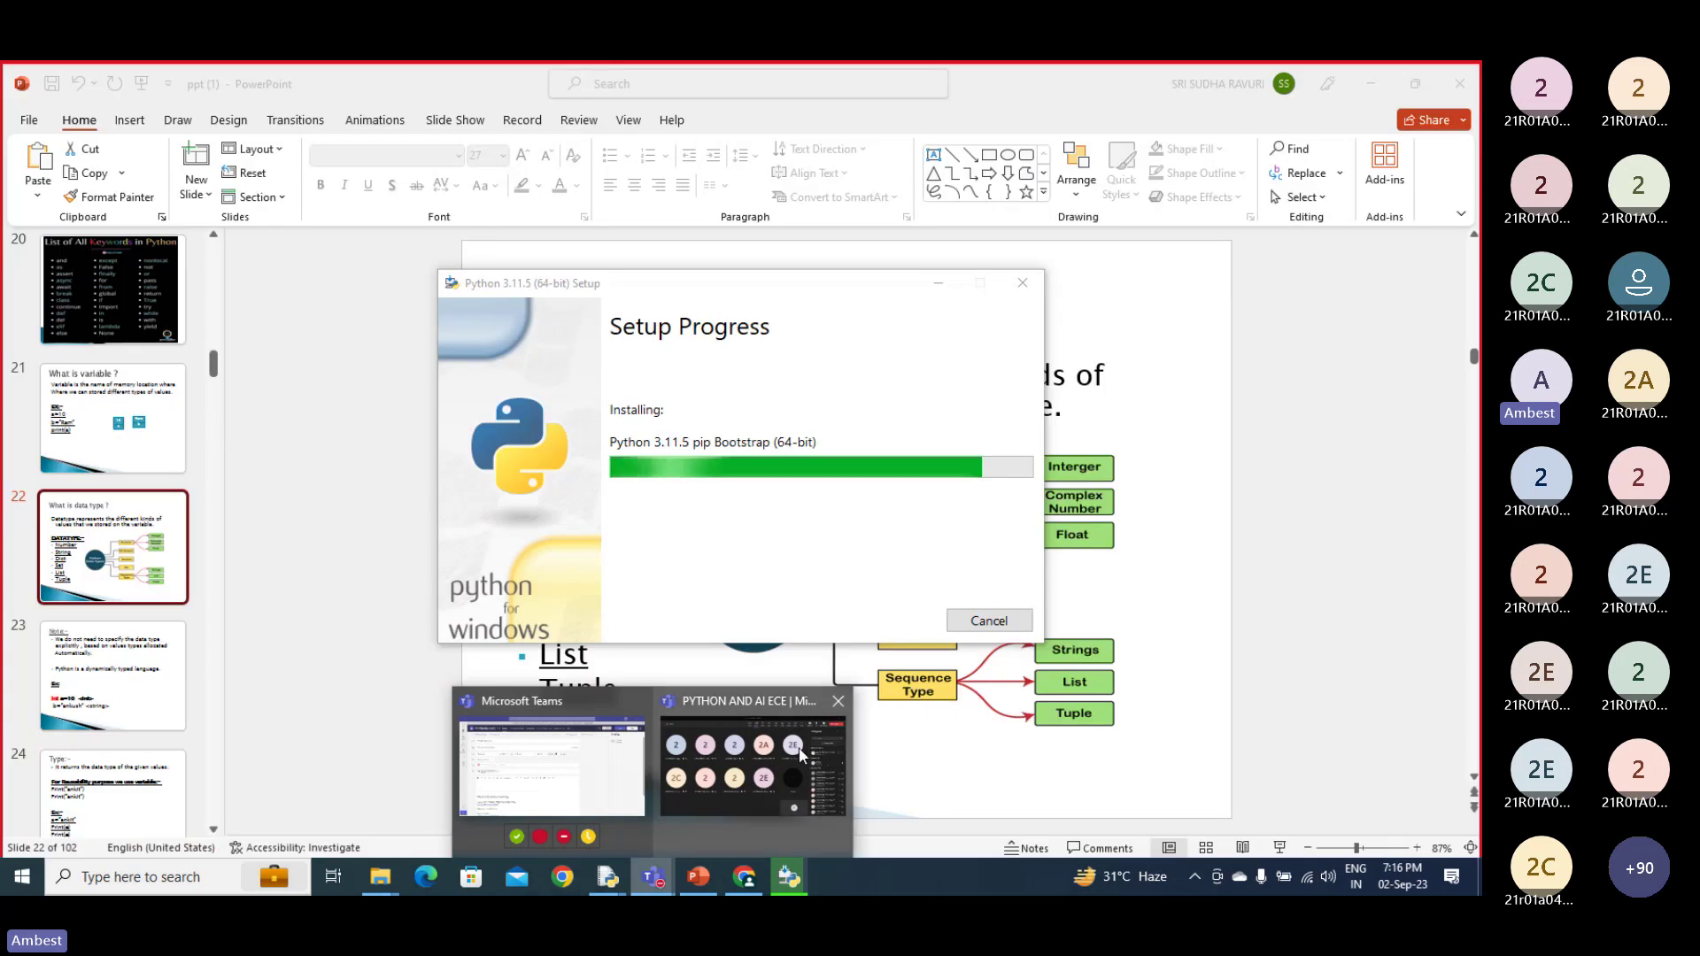
{"action": "left_click", "coordinate": [753, 766]}
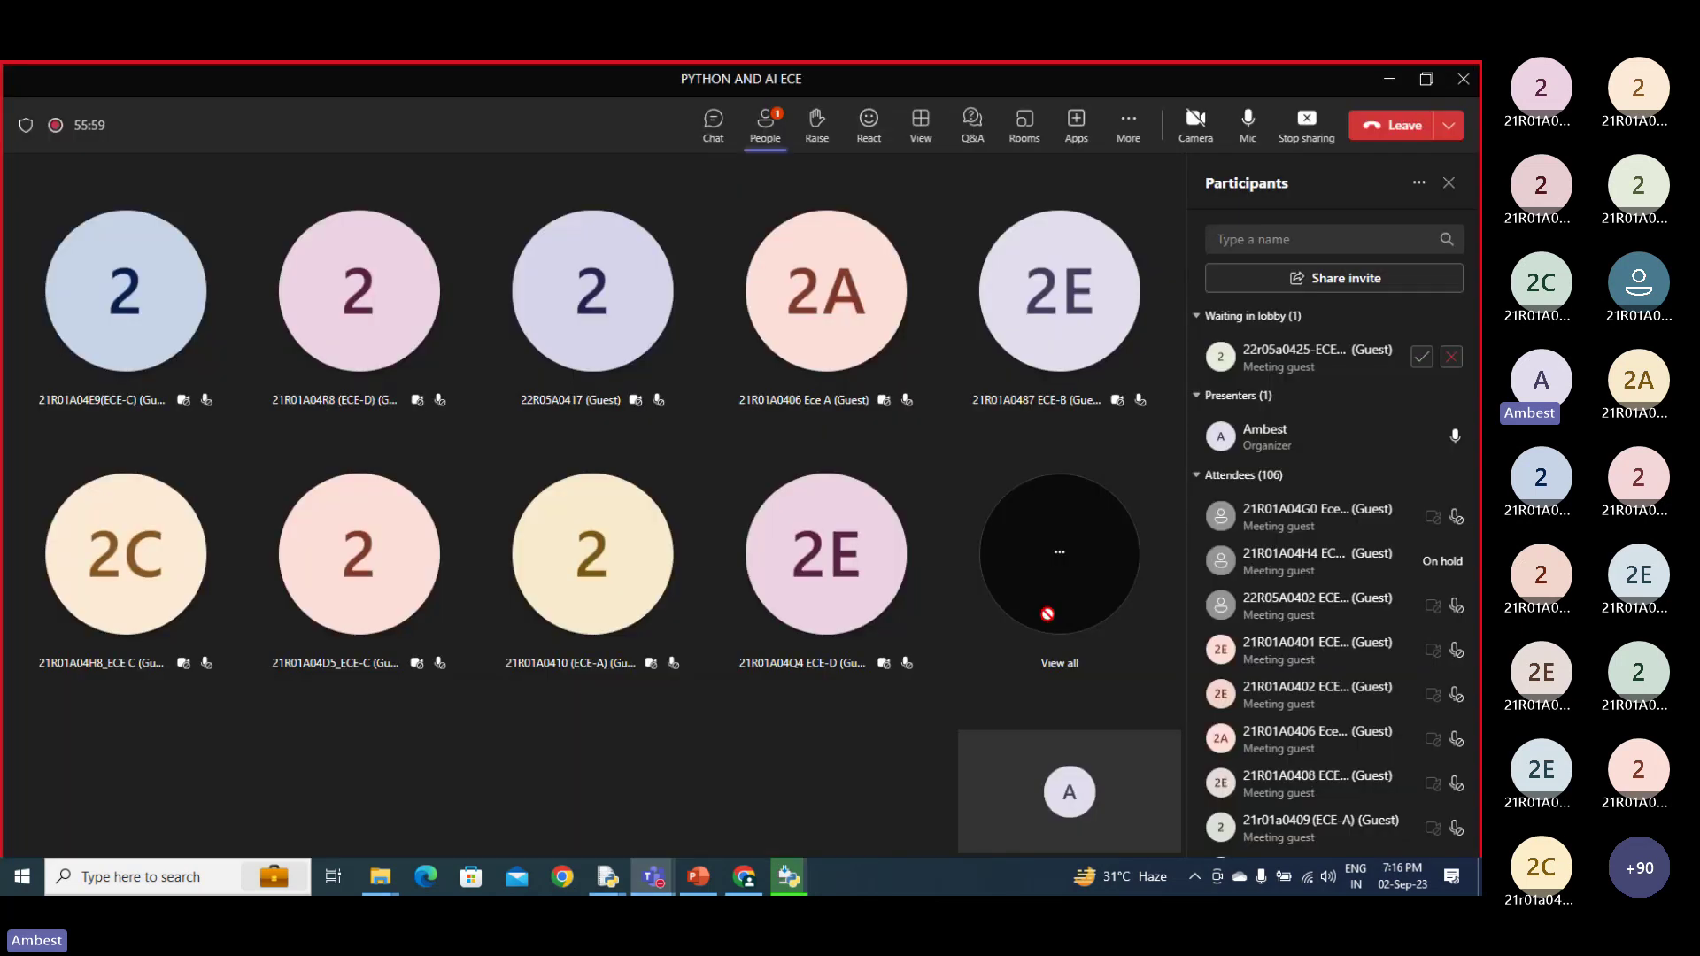
{"action": "left_click", "coordinate": [1420, 356]}
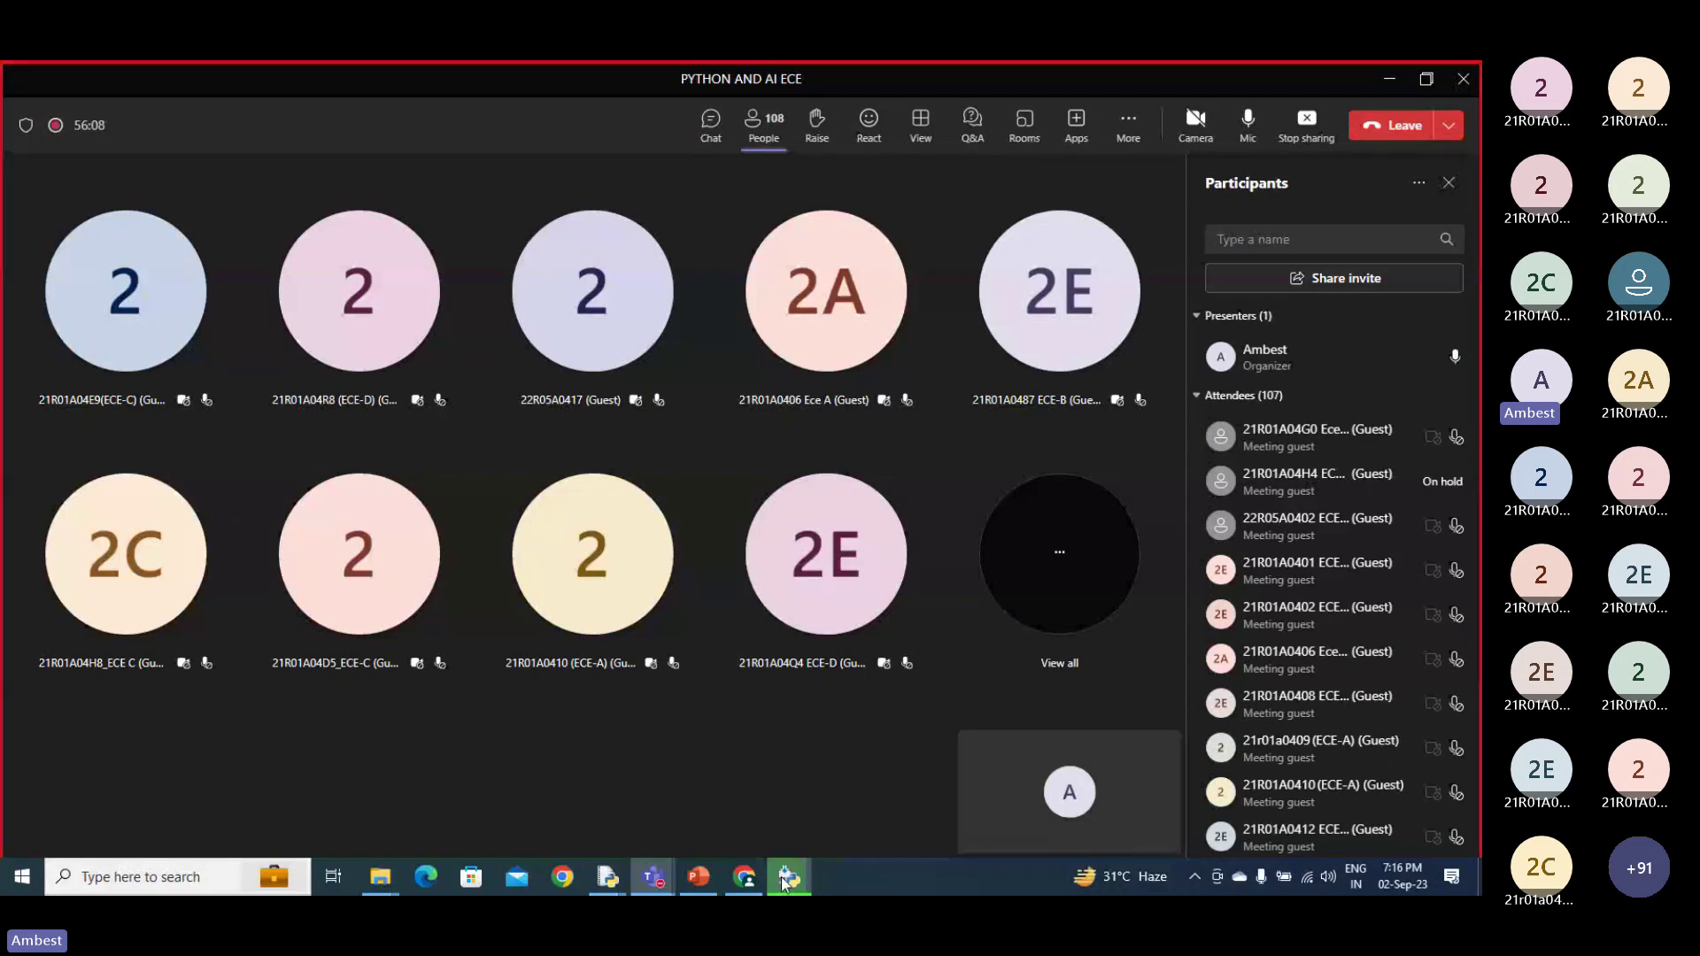
Check the Python installation progress again and switch to the data type slide in the PowerPoint presentation.
{"action": "mouse_move", "coordinate": [781, 876]}
{"action": "left_click", "coordinate": [797, 832]}
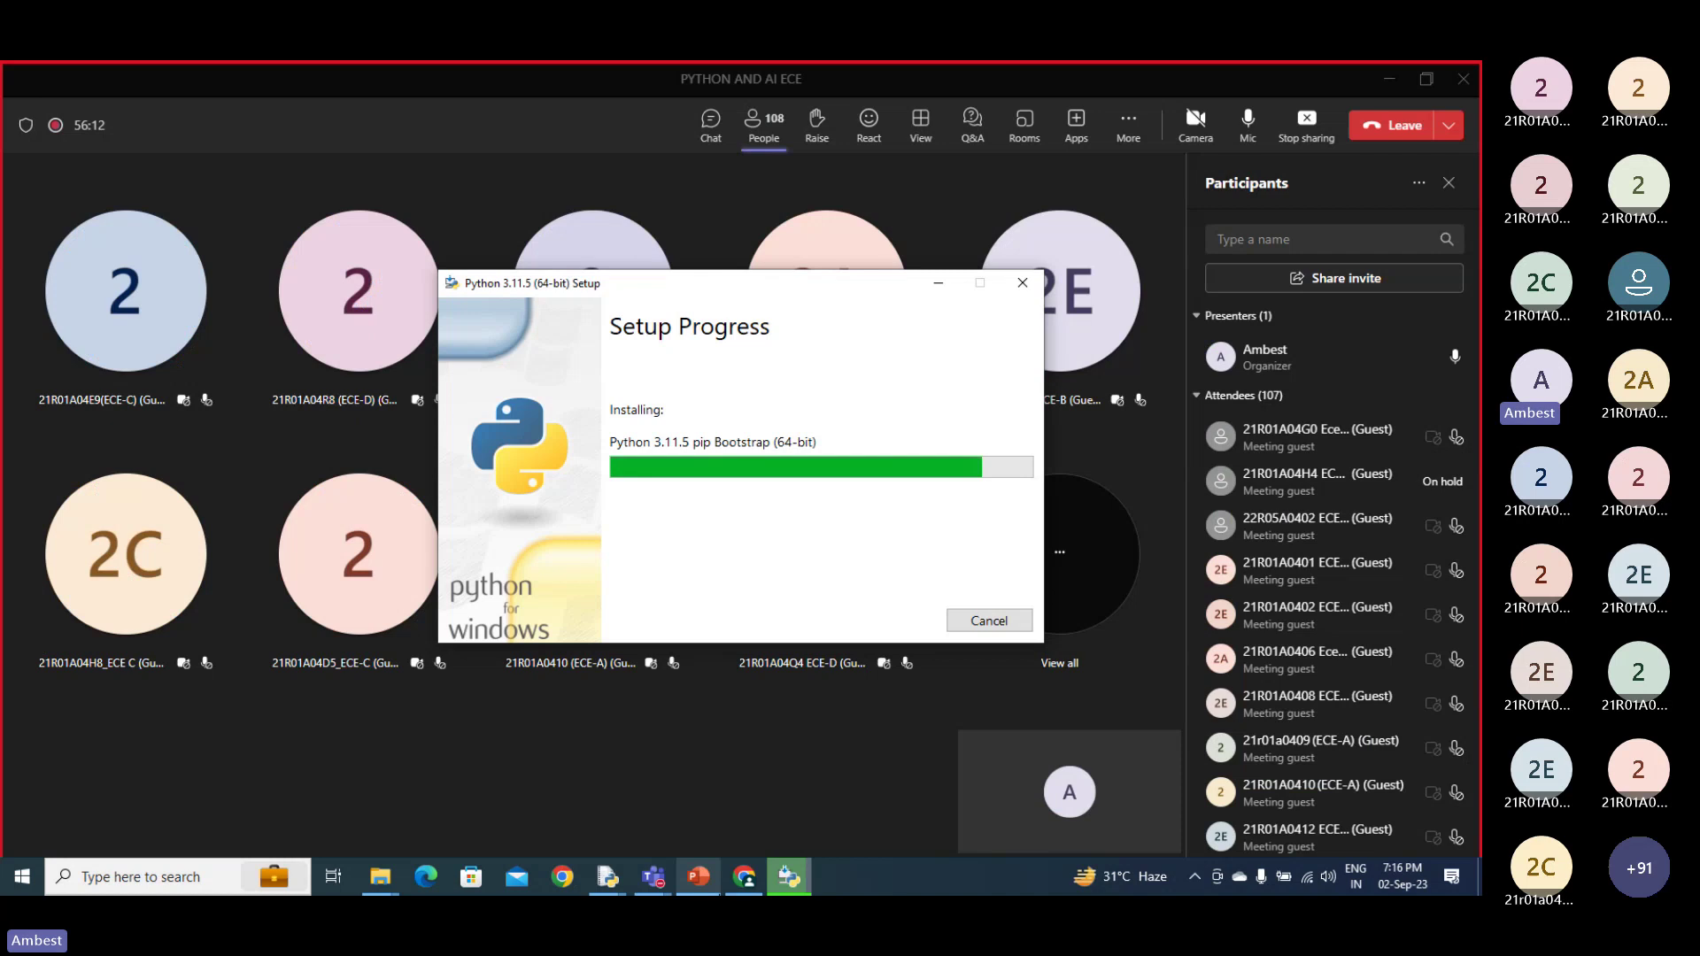
{"action": "mouse_move", "coordinate": [695, 893]}
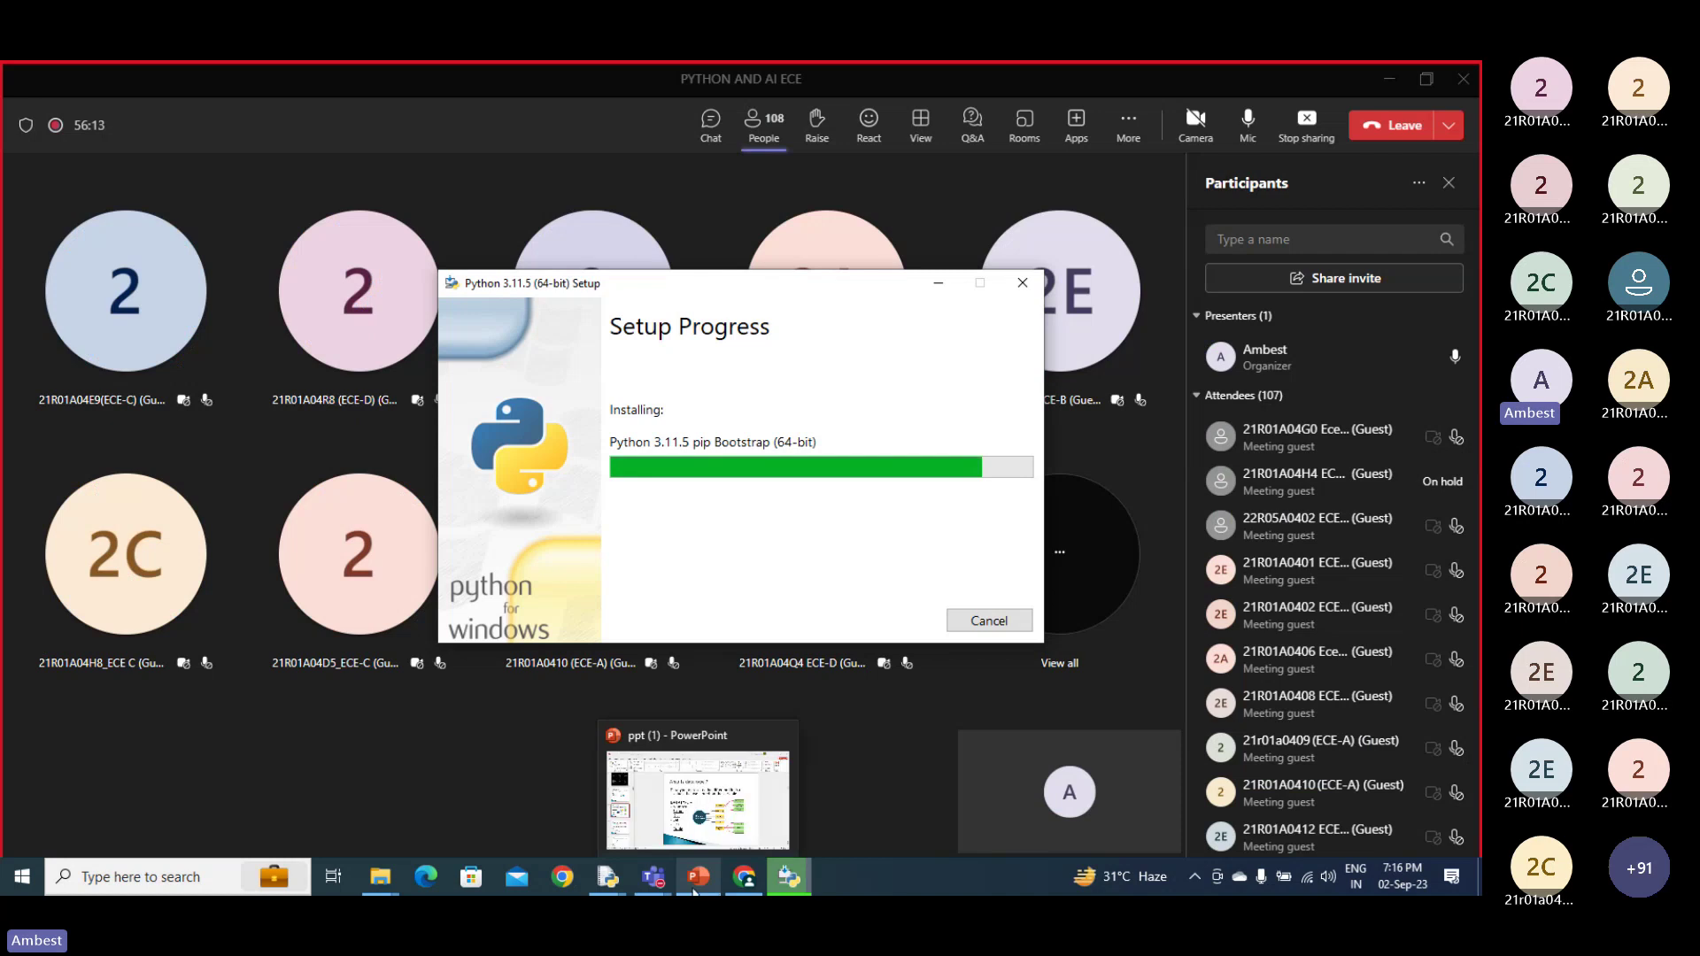
{"action": "left_click", "coordinate": [716, 831]}
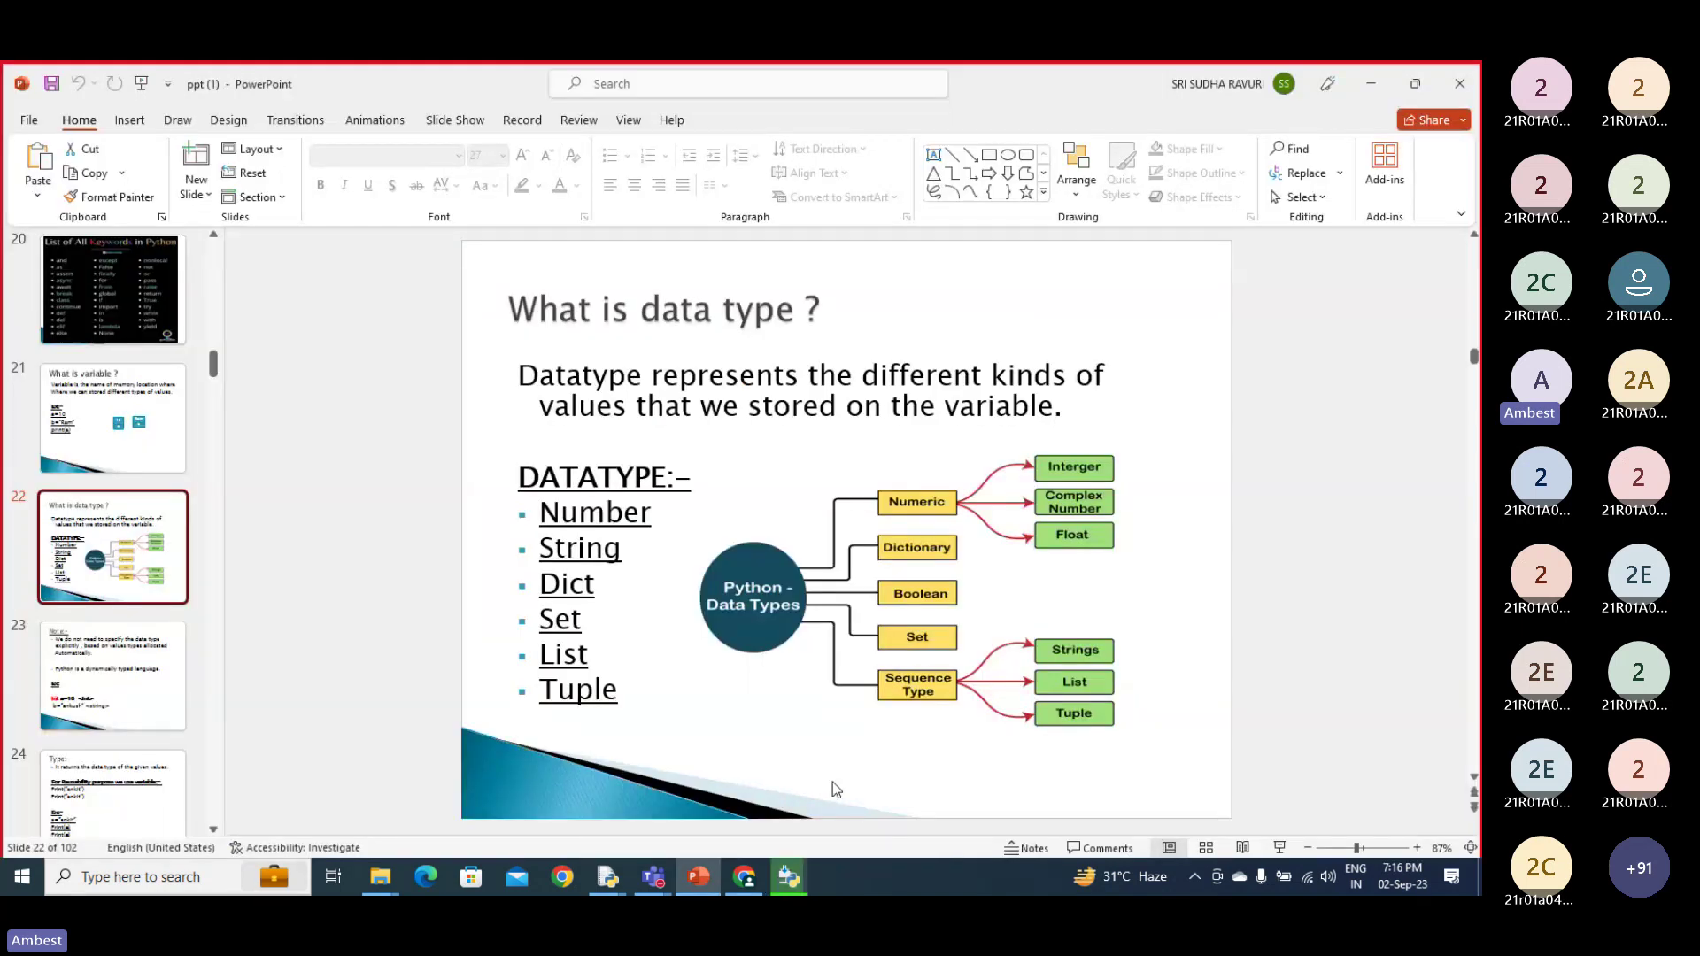